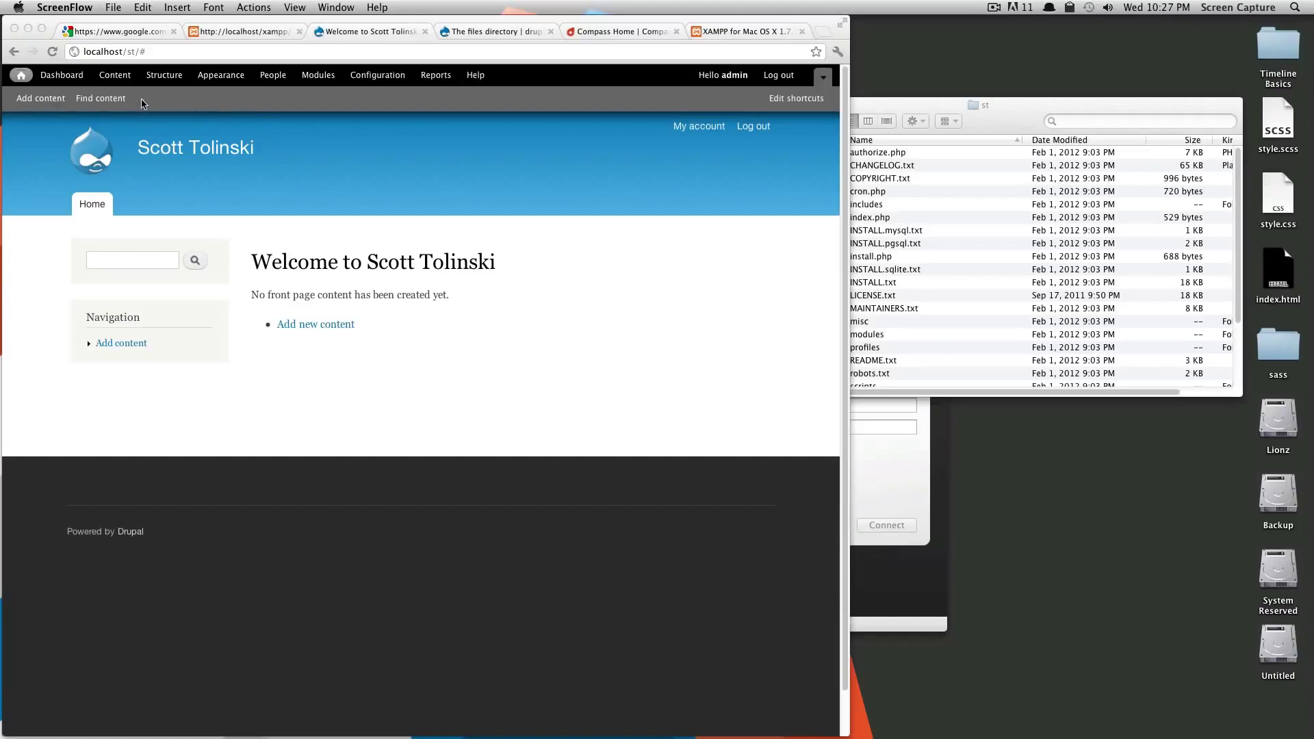
# Collapse and re-expand the shortcut bar below the admin toolbar, and return to the site's home page.
pyautogui.click(821, 81)
pyautogui.click(822, 81)
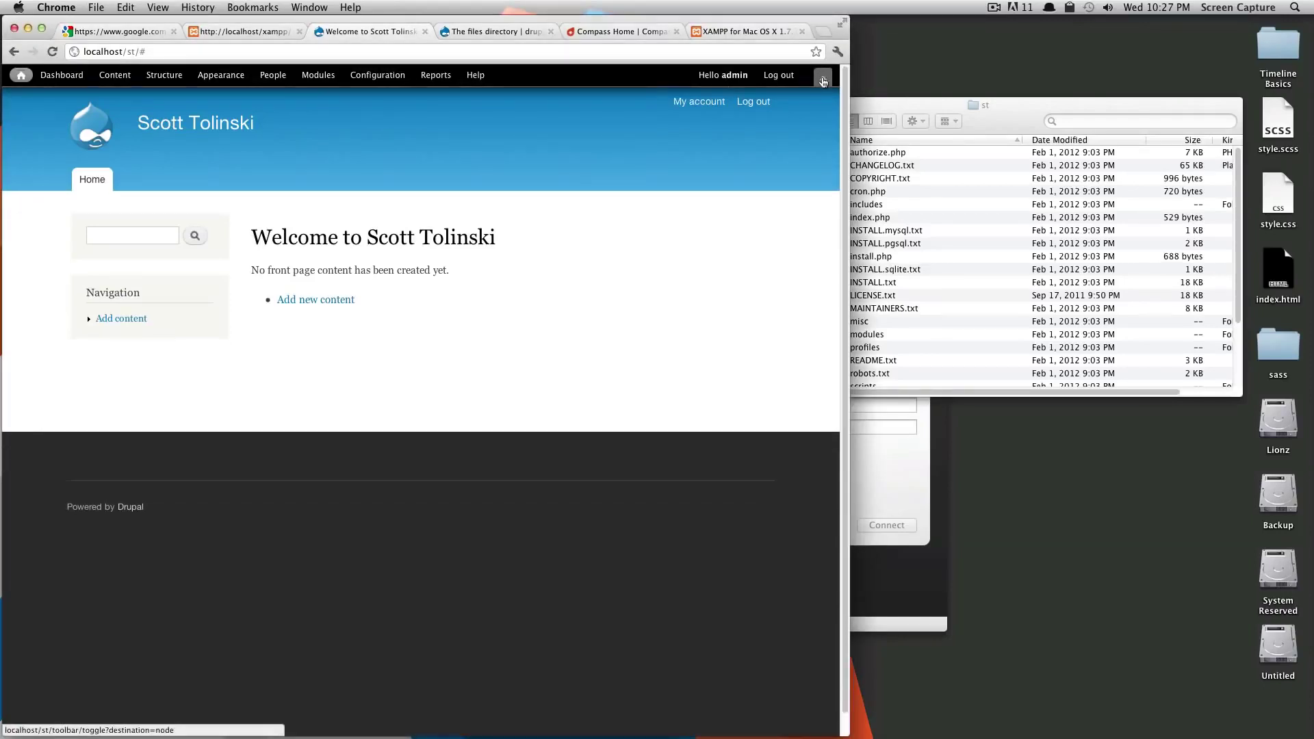
pyautogui.click(823, 82)
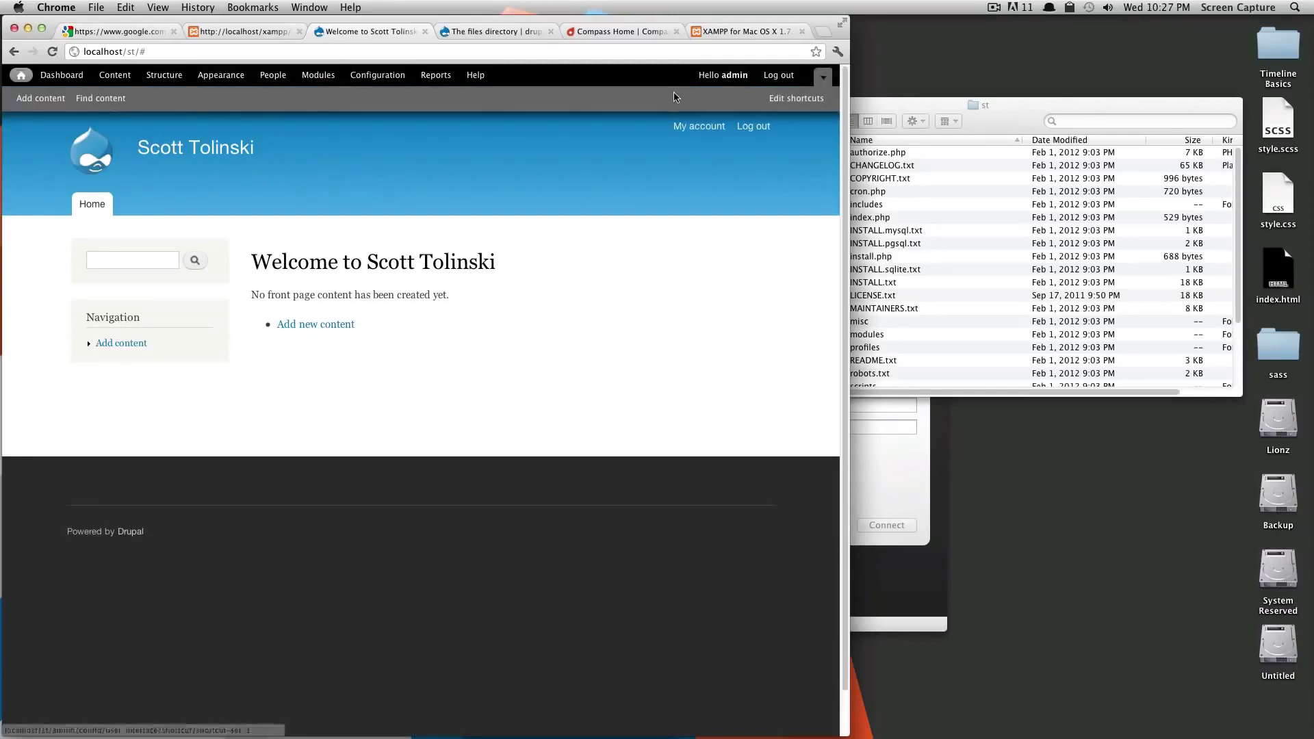
pyautogui.click(29, 82)
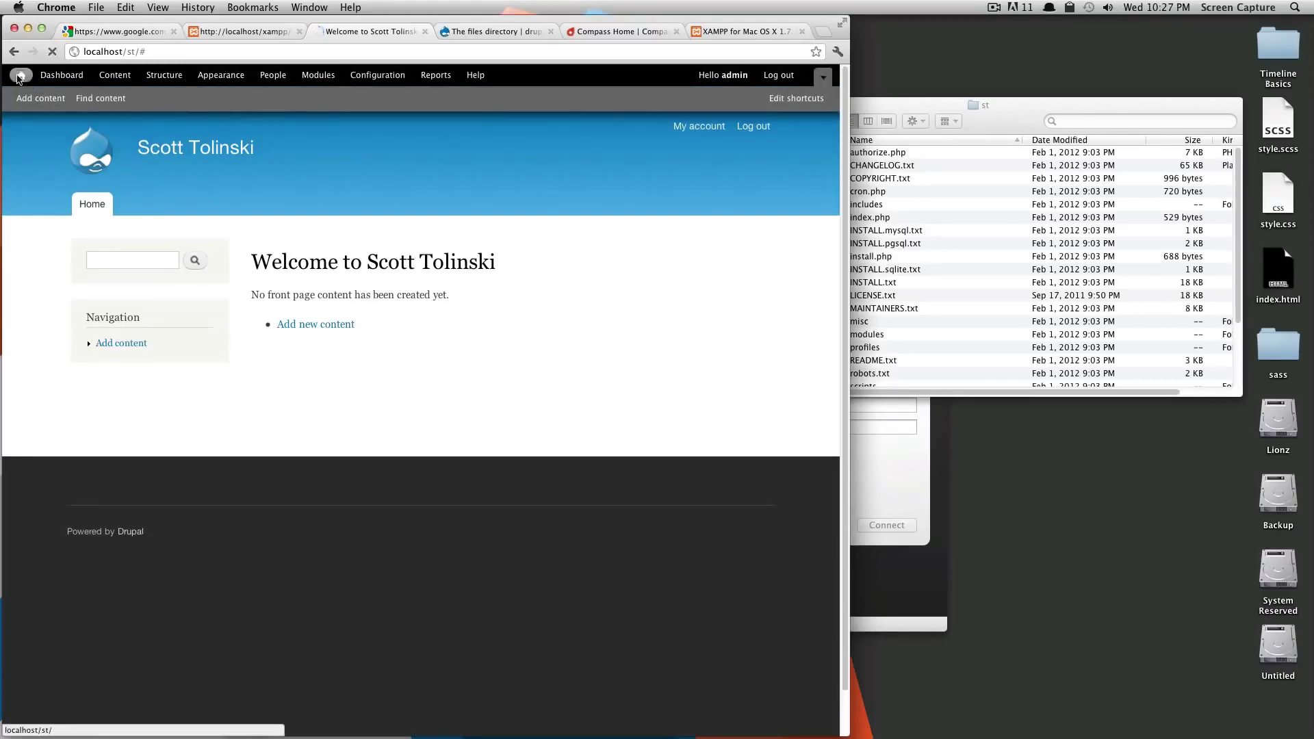
# Open the Dashboard, view its customization mode with the available blocks, and close the overlay without moving any blocks.
pyautogui.click(56, 75)
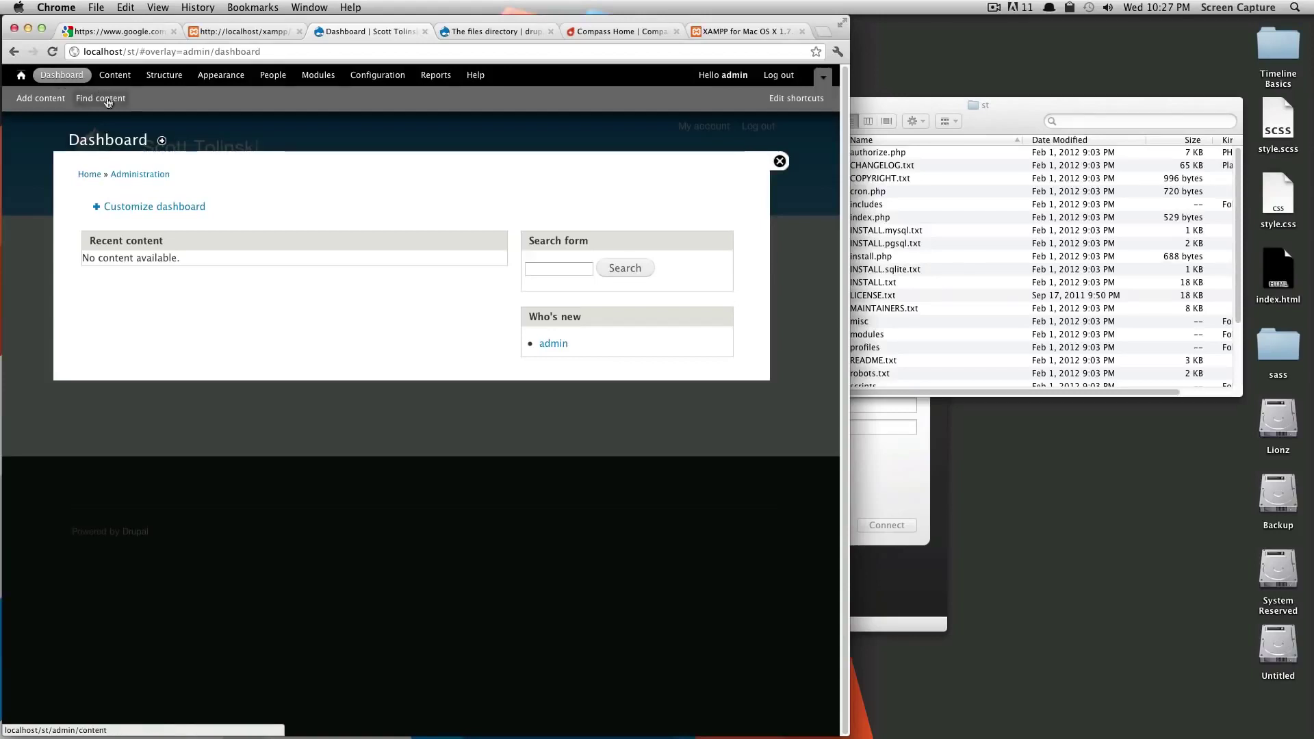
pyautogui.moveTo(717, 319)
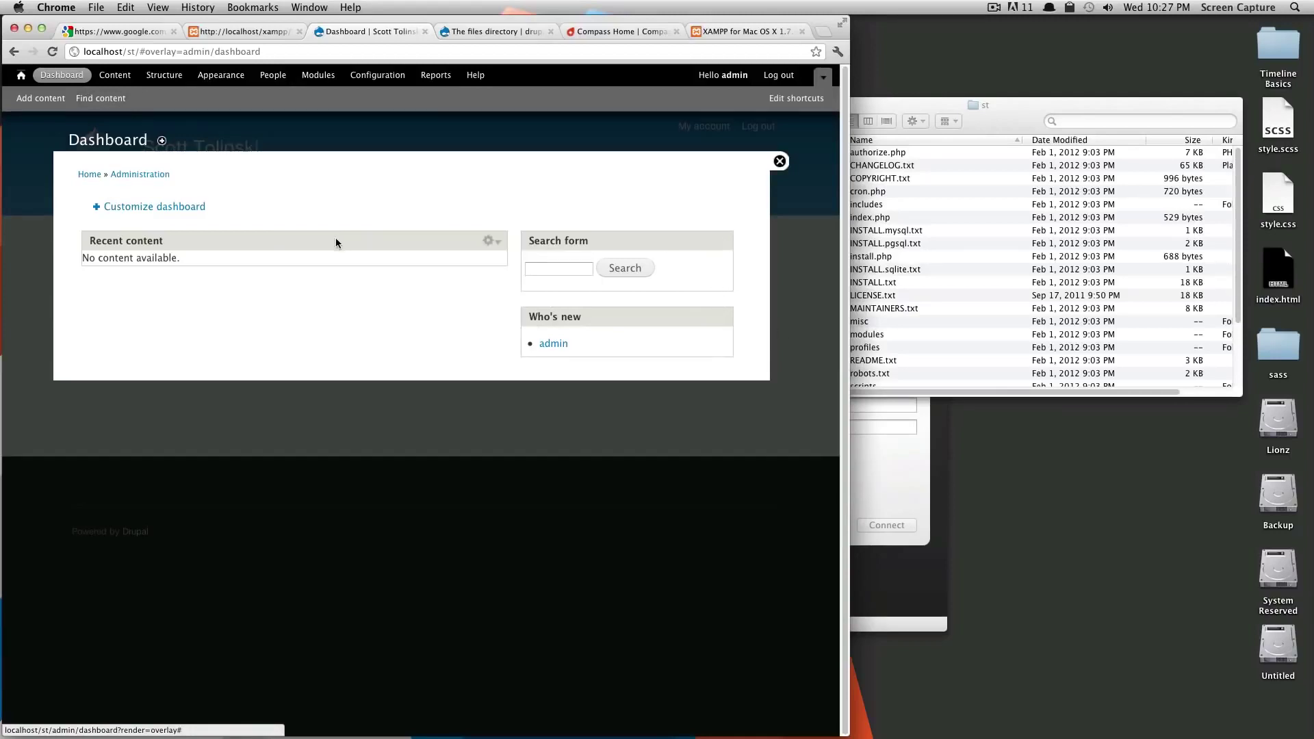
pyautogui.click(169, 211)
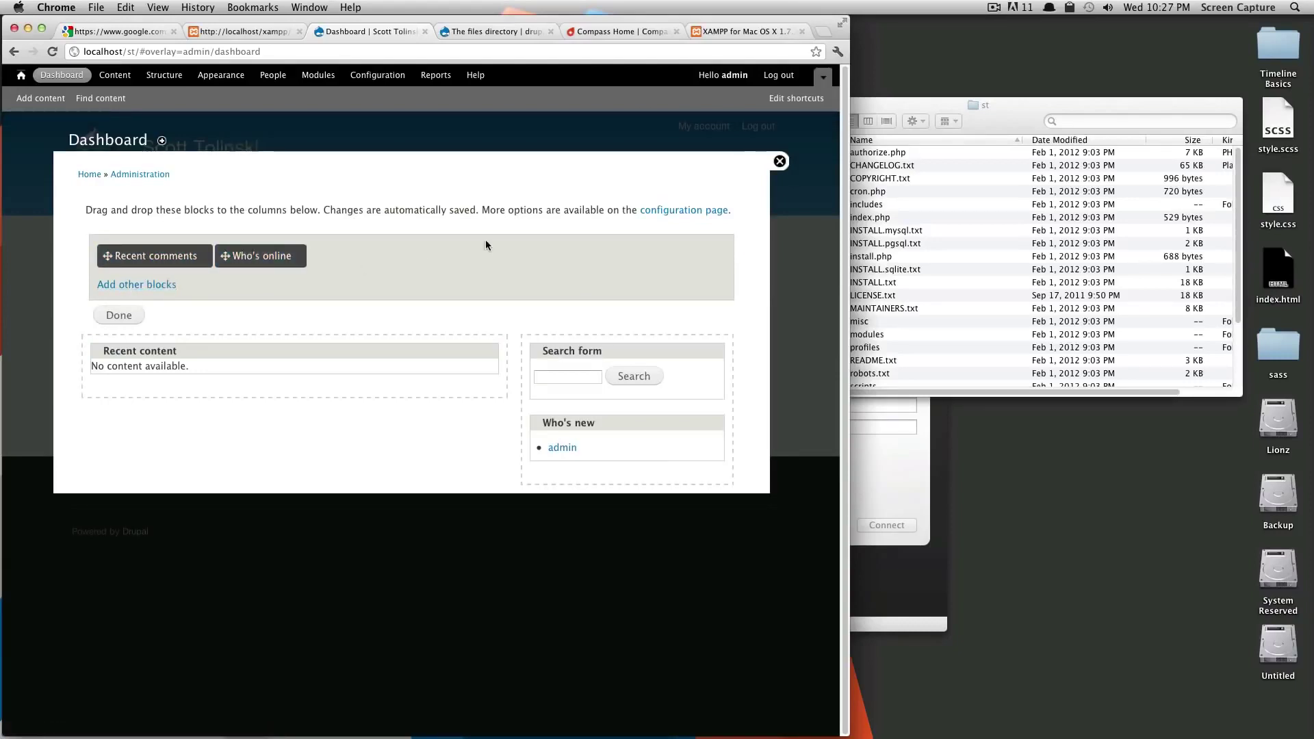
pyautogui.click(123, 315)
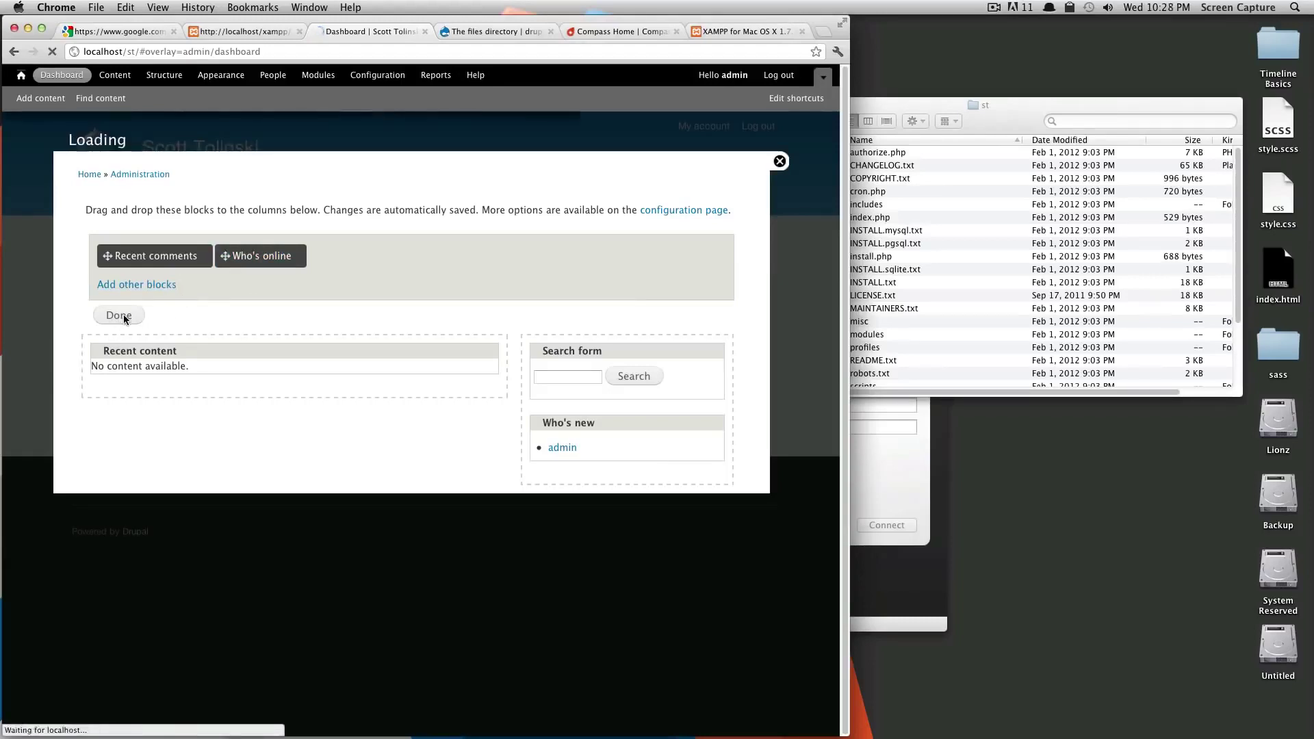
pyautogui.click(779, 162)
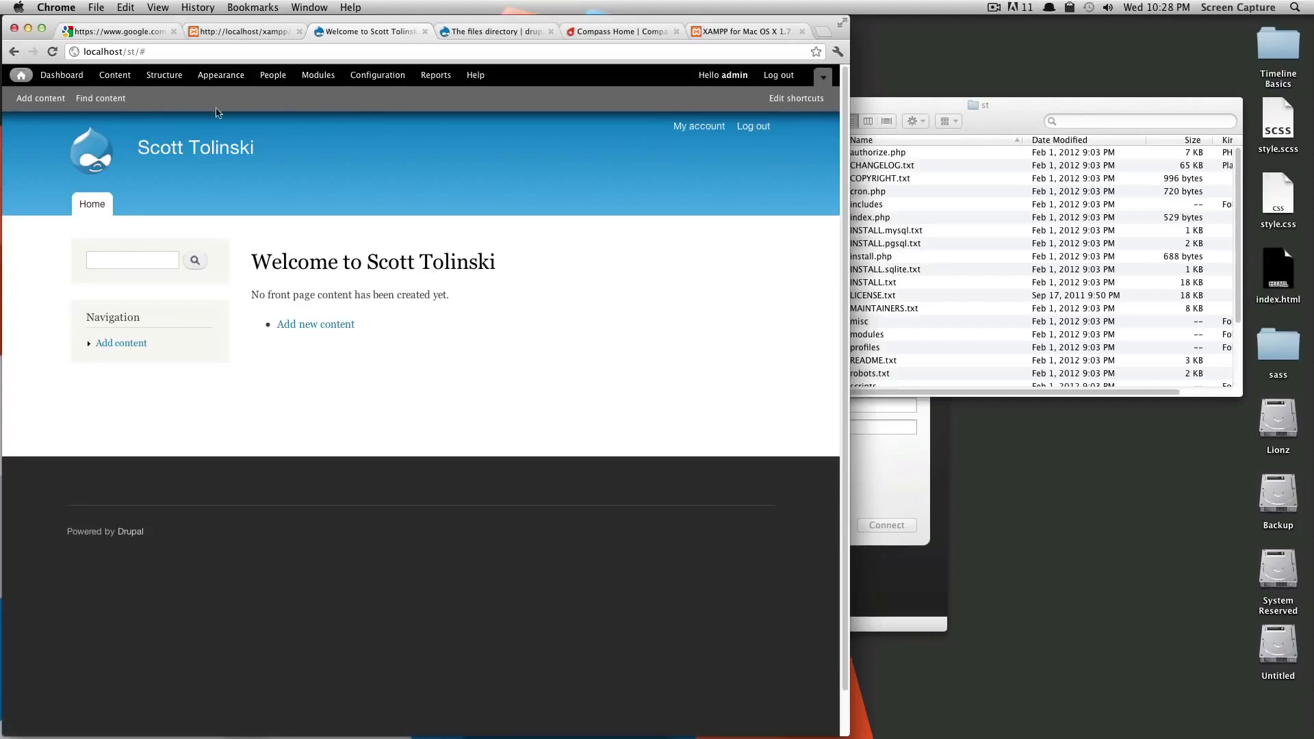
# Review the content administration list and the content types offered for adding content, ending on the content list.
pyautogui.click(116, 79)
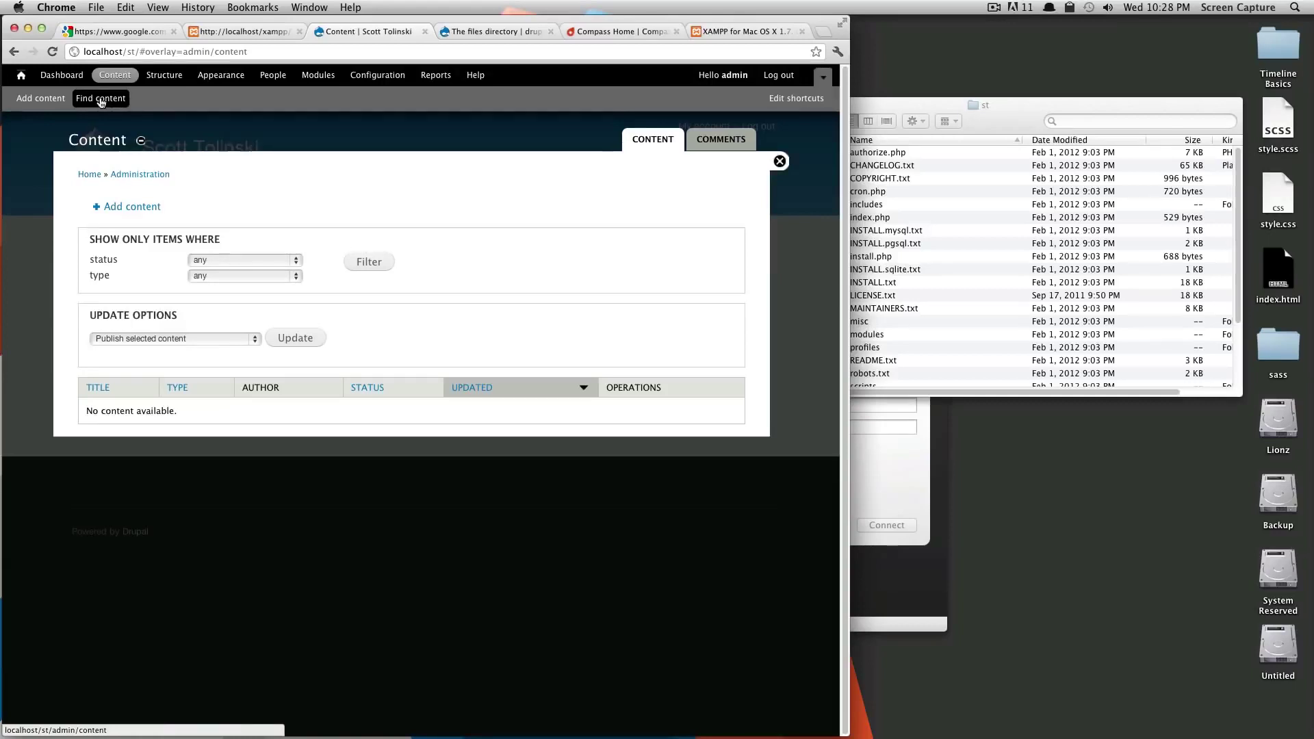
pyautogui.click(101, 100)
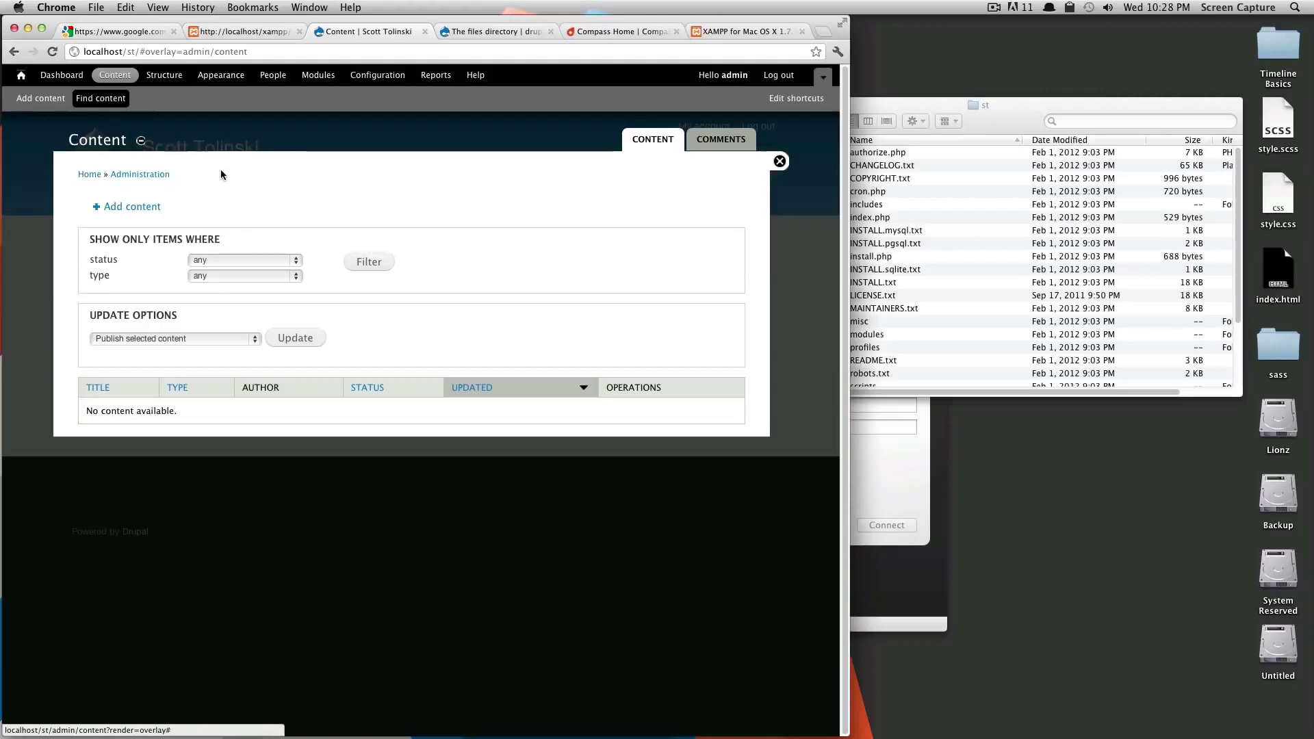
pyautogui.click(145, 208)
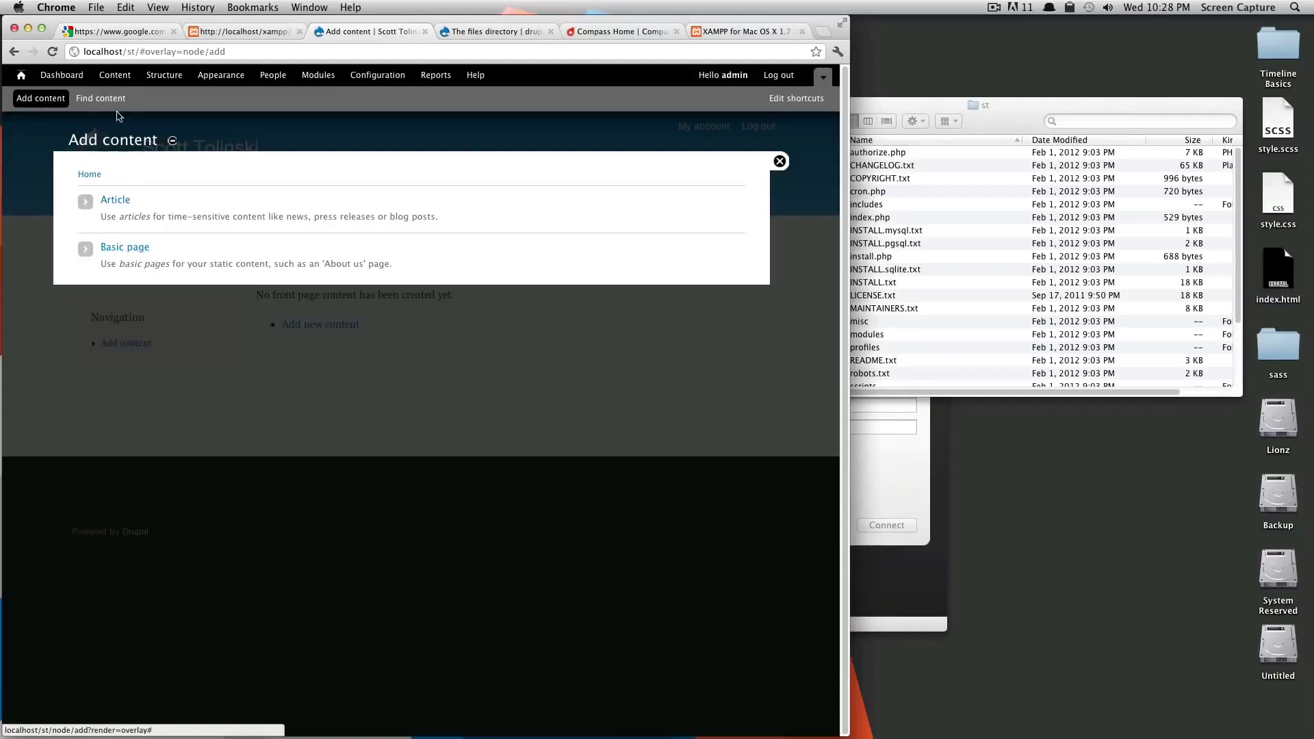
pyautogui.click(109, 77)
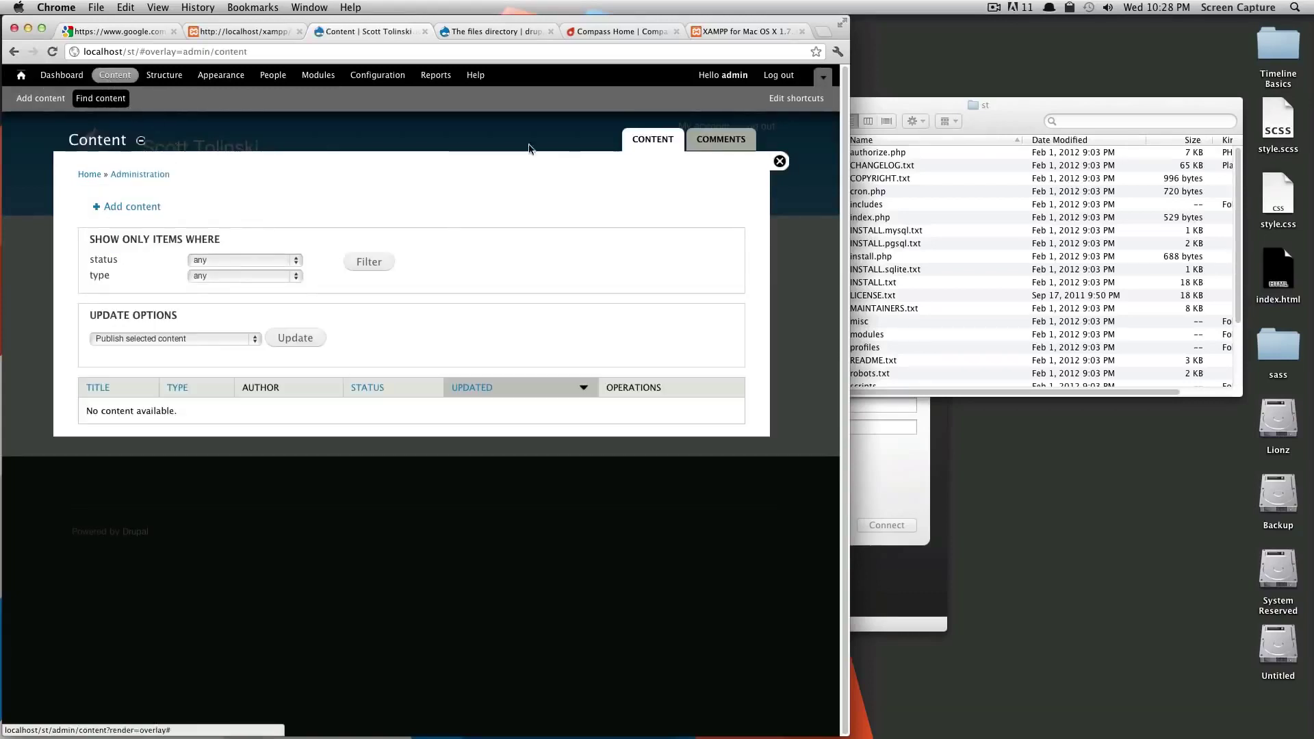
# Review the comment administration page, including the unapproved and published comments lists.
pyautogui.click(713, 141)
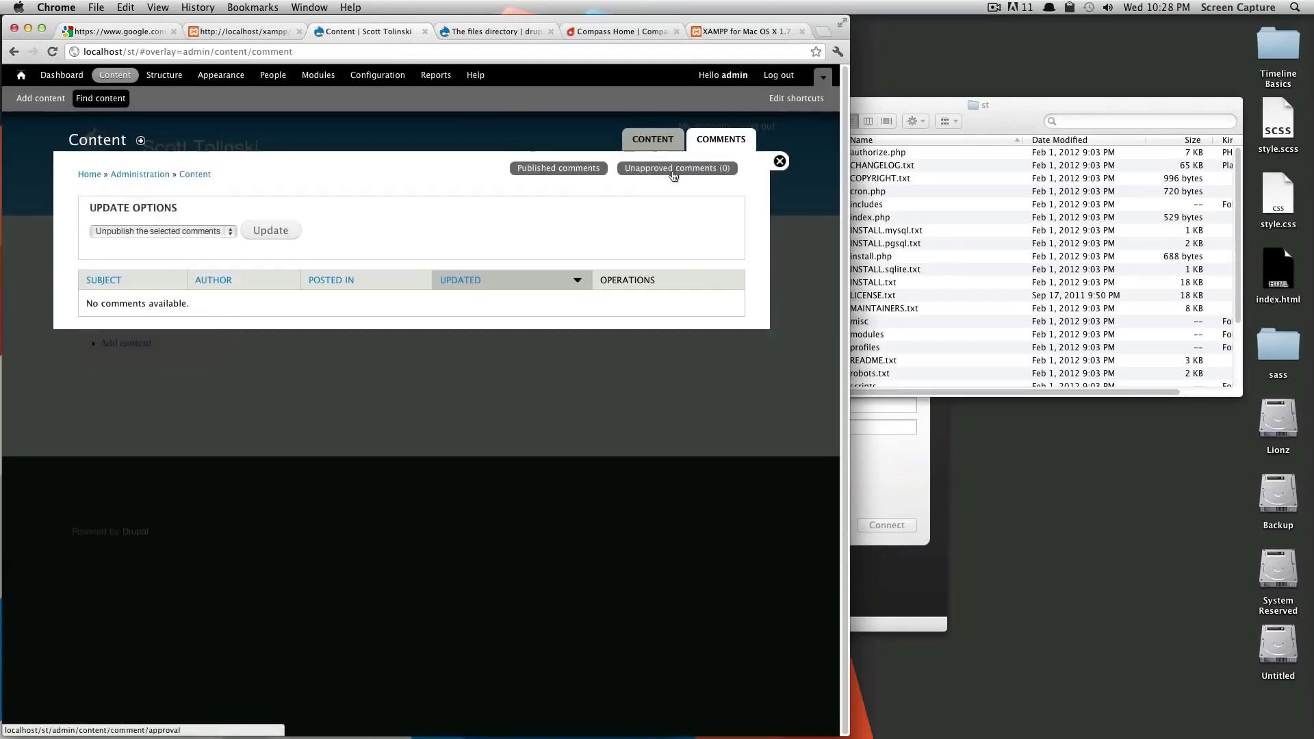
pyautogui.click(674, 171)
pyautogui.click(572, 171)
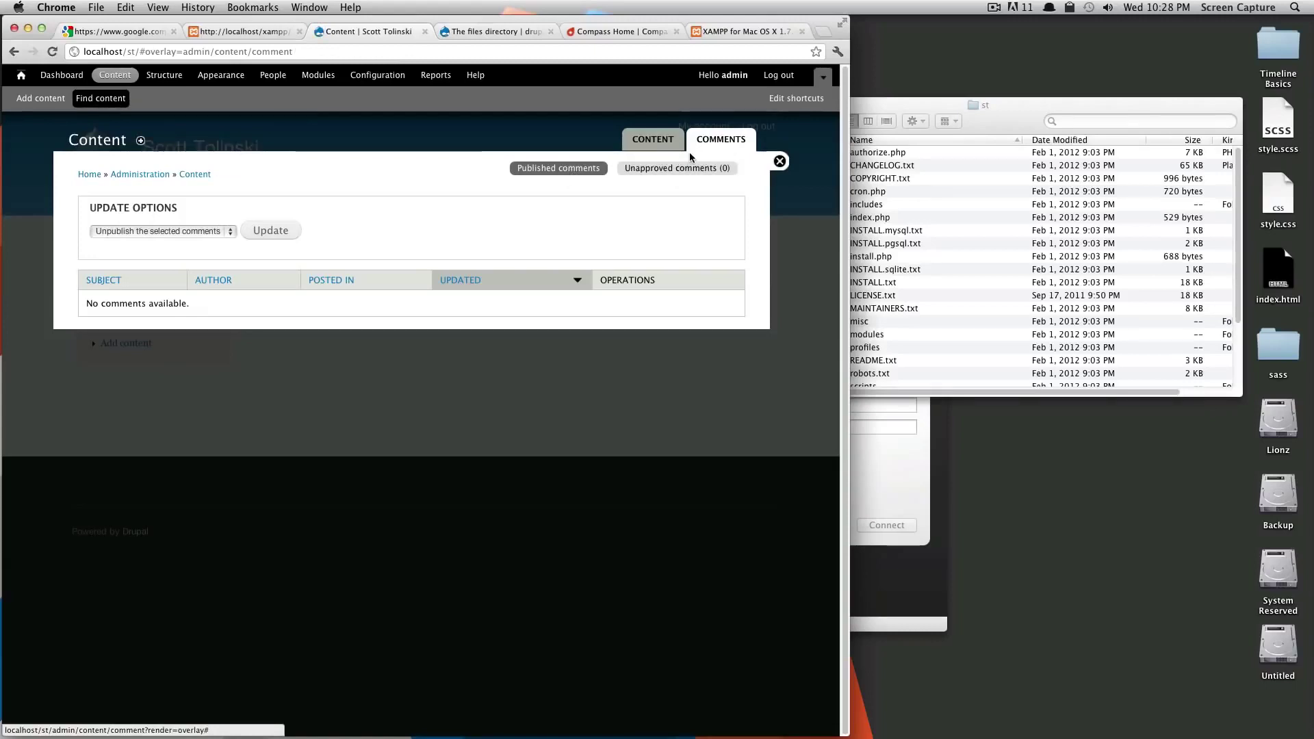
# Open the Structure page and read the descriptions of the Taxonomy, Menus and Blocks sections.
pyautogui.click(166, 81)
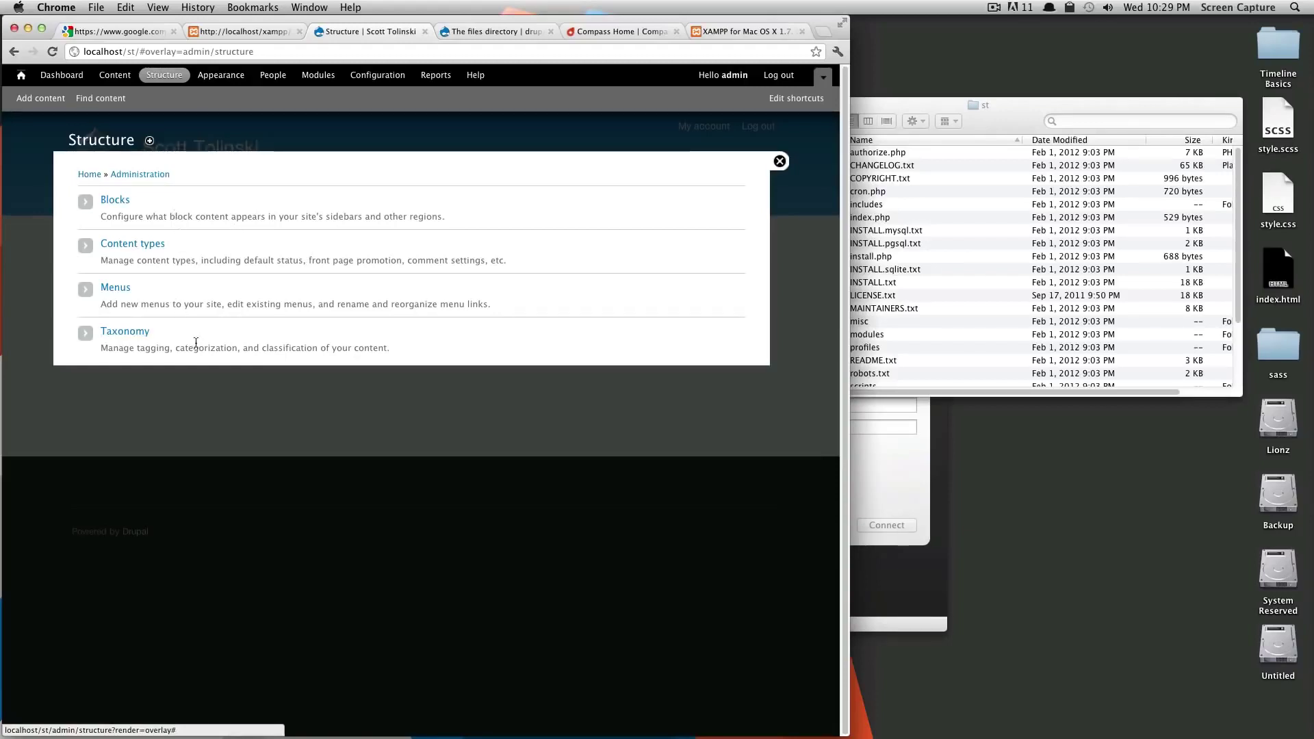
pyautogui.moveTo(172, 334); pyautogui.dragTo(128, 331)
pyautogui.click(241, 354)
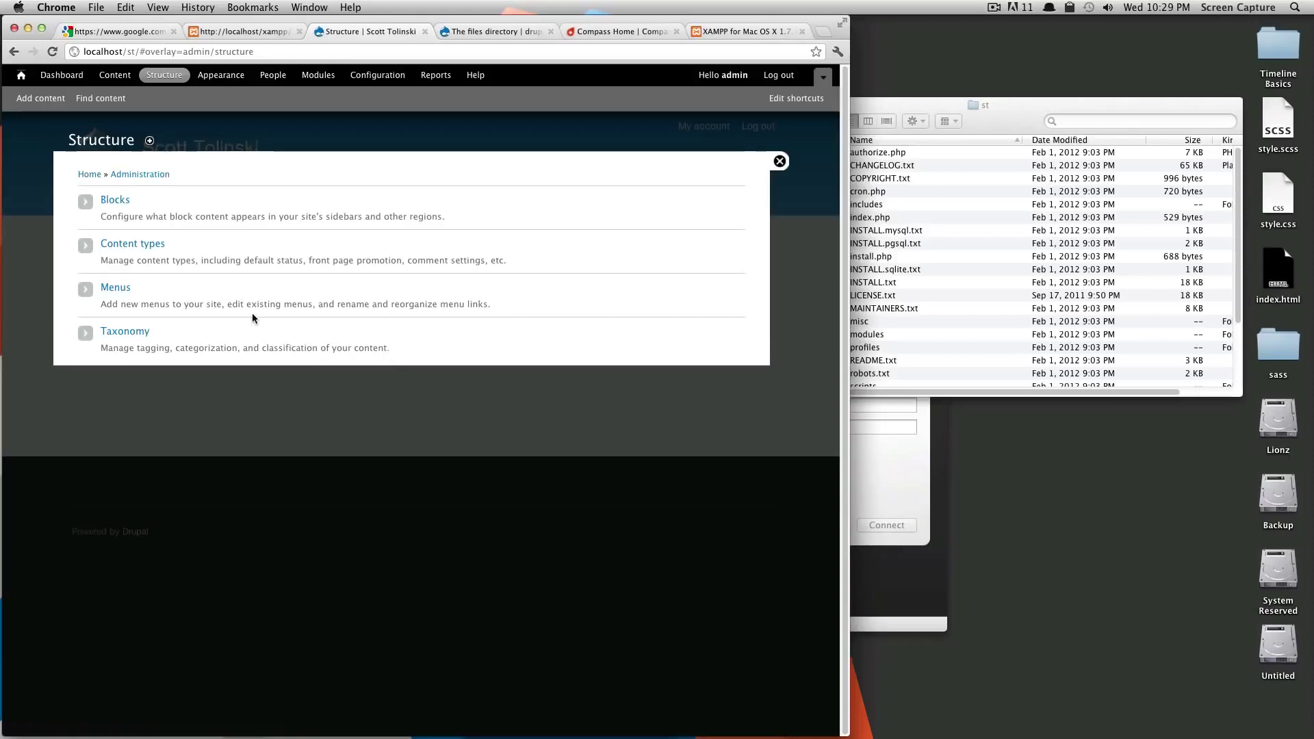
pyautogui.moveTo(190, 304); pyautogui.dragTo(170, 304)
pyautogui.moveTo(415, 304); pyautogui.dragTo(194, 304)
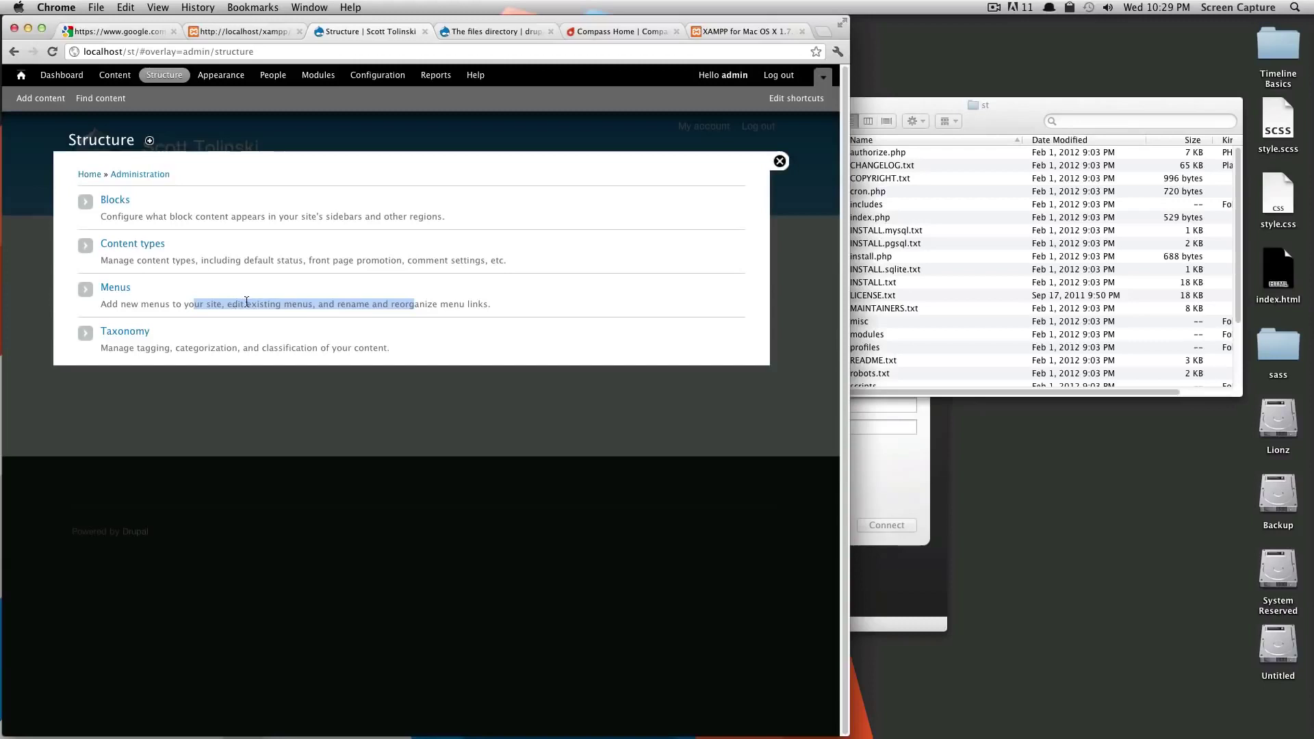
pyautogui.click(241, 301)
pyautogui.moveTo(206, 217); pyautogui.dragTo(101, 216)
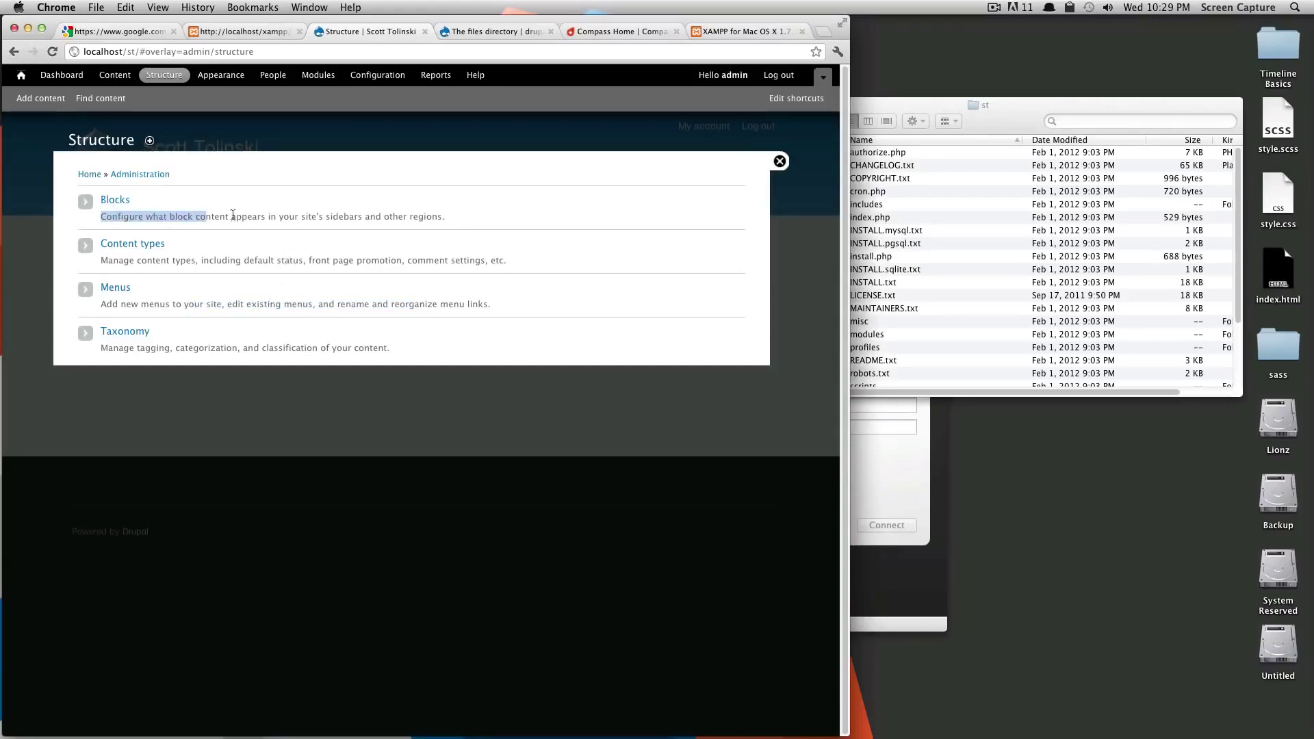
pyautogui.click(324, 221)
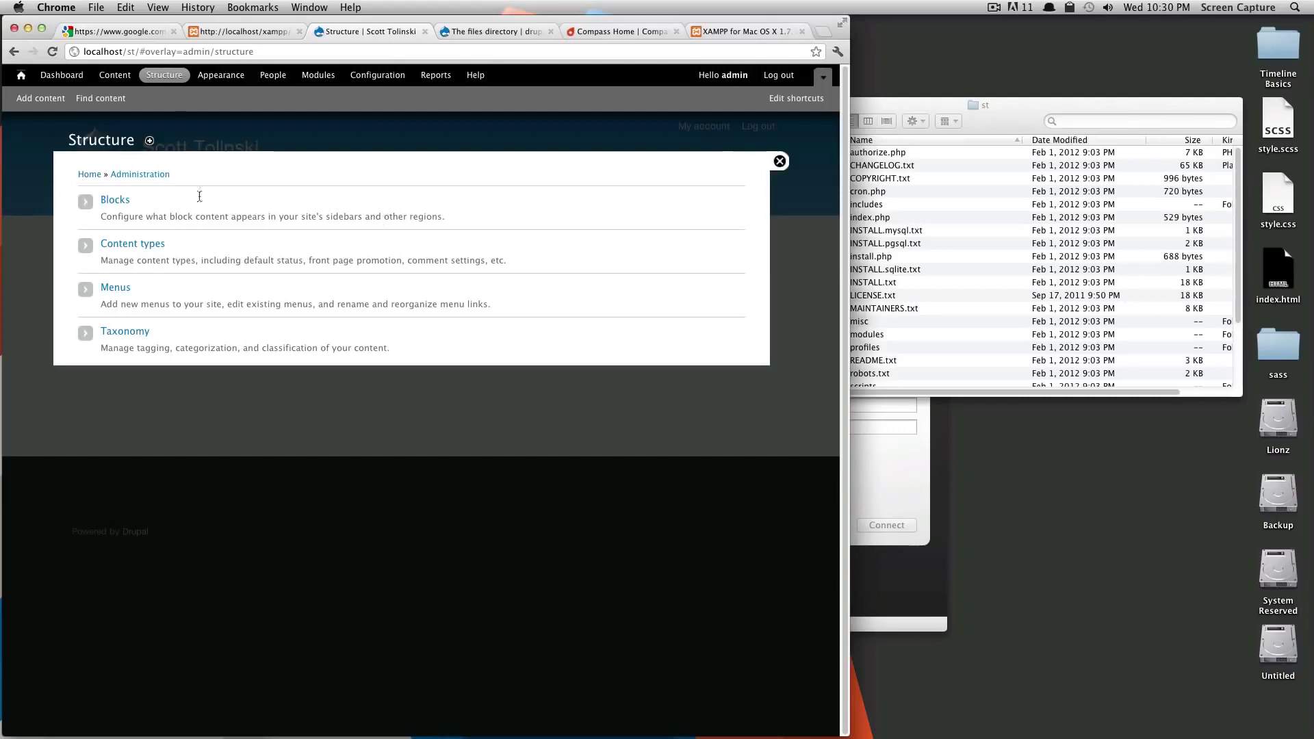
# Open the Appearance page and examine the enabled Bartik and Seven themes.
pyautogui.click(214, 75)
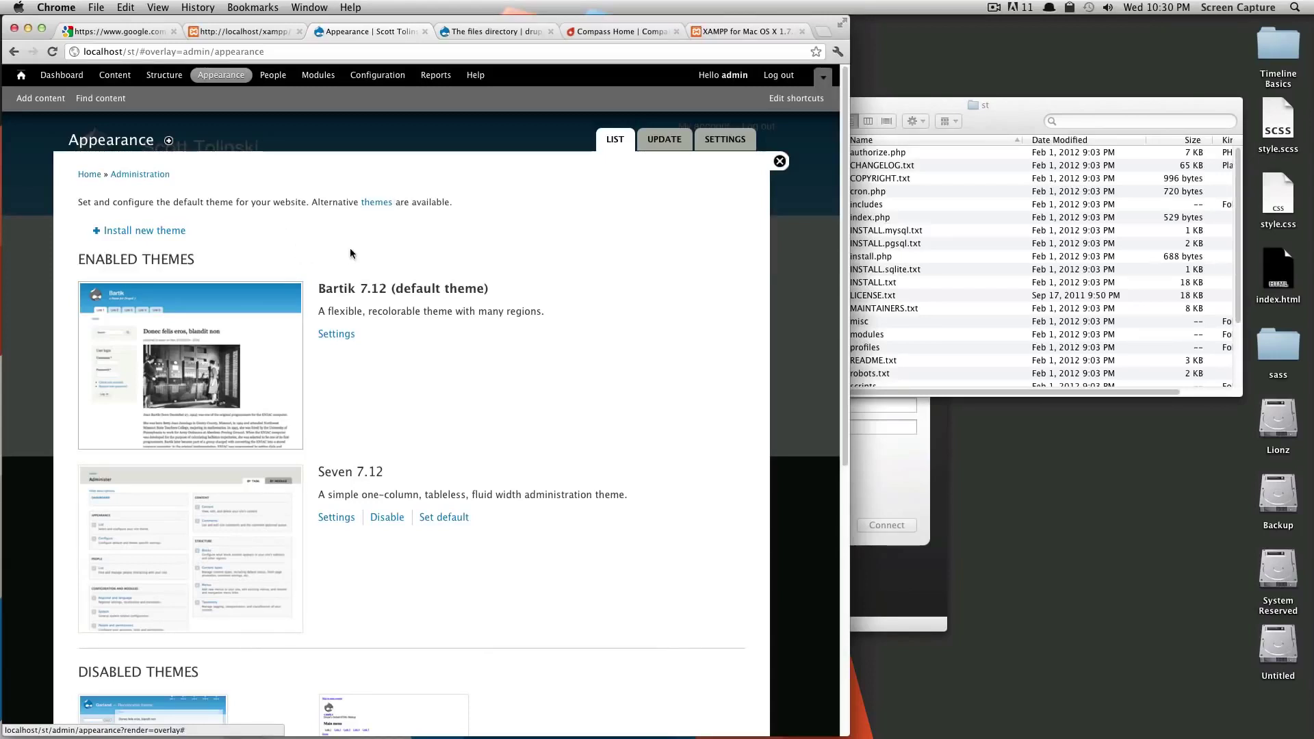
pyautogui.scroll(-2, 354, 249)
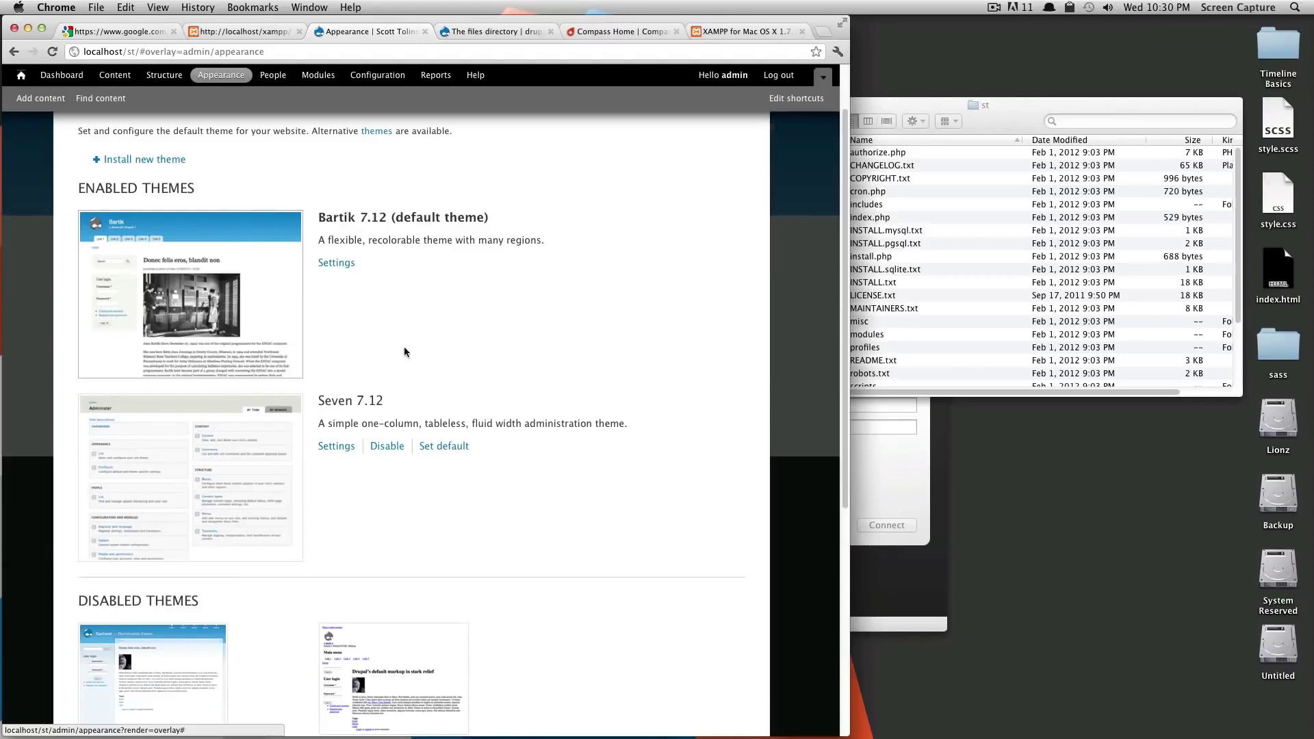
pyautogui.scroll(-3, 404, 348)
pyautogui.moveTo(330, 283); pyautogui.dragTo(440, 306)
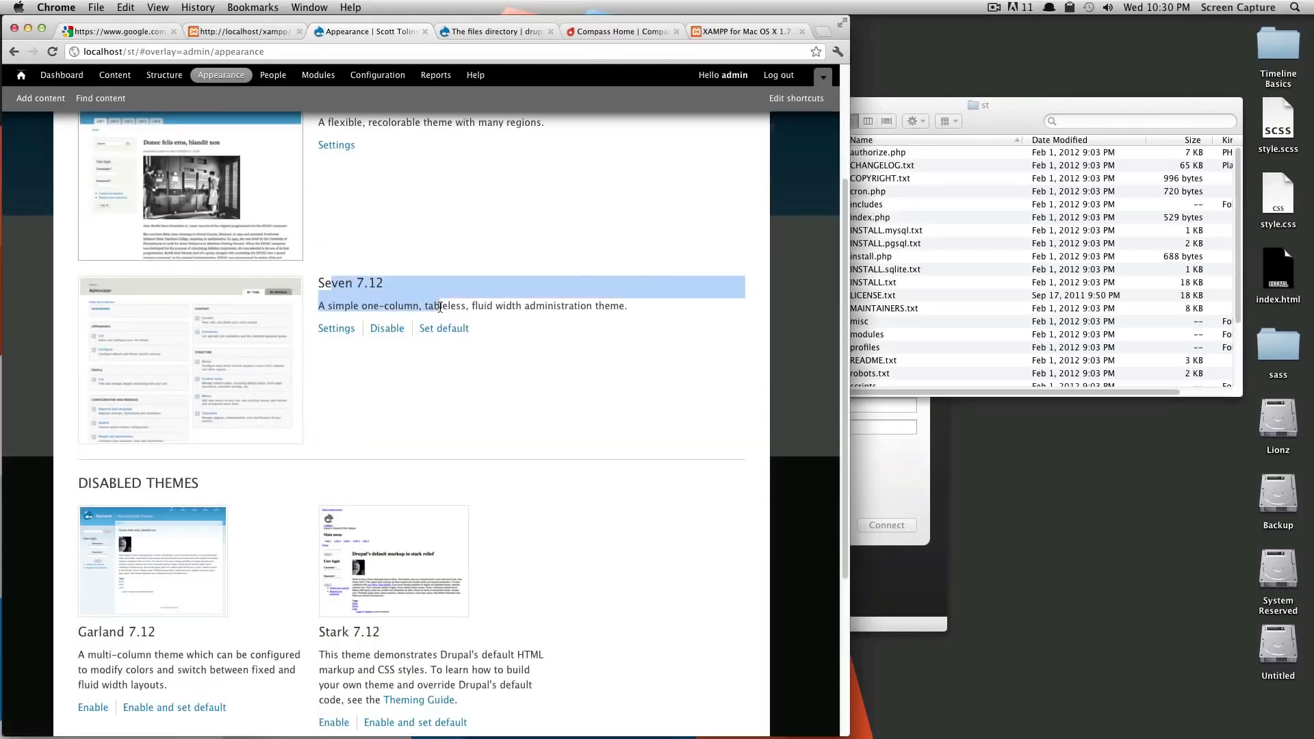
pyautogui.scroll(-3, 440, 306)
pyautogui.scroll(5, 435, 301)
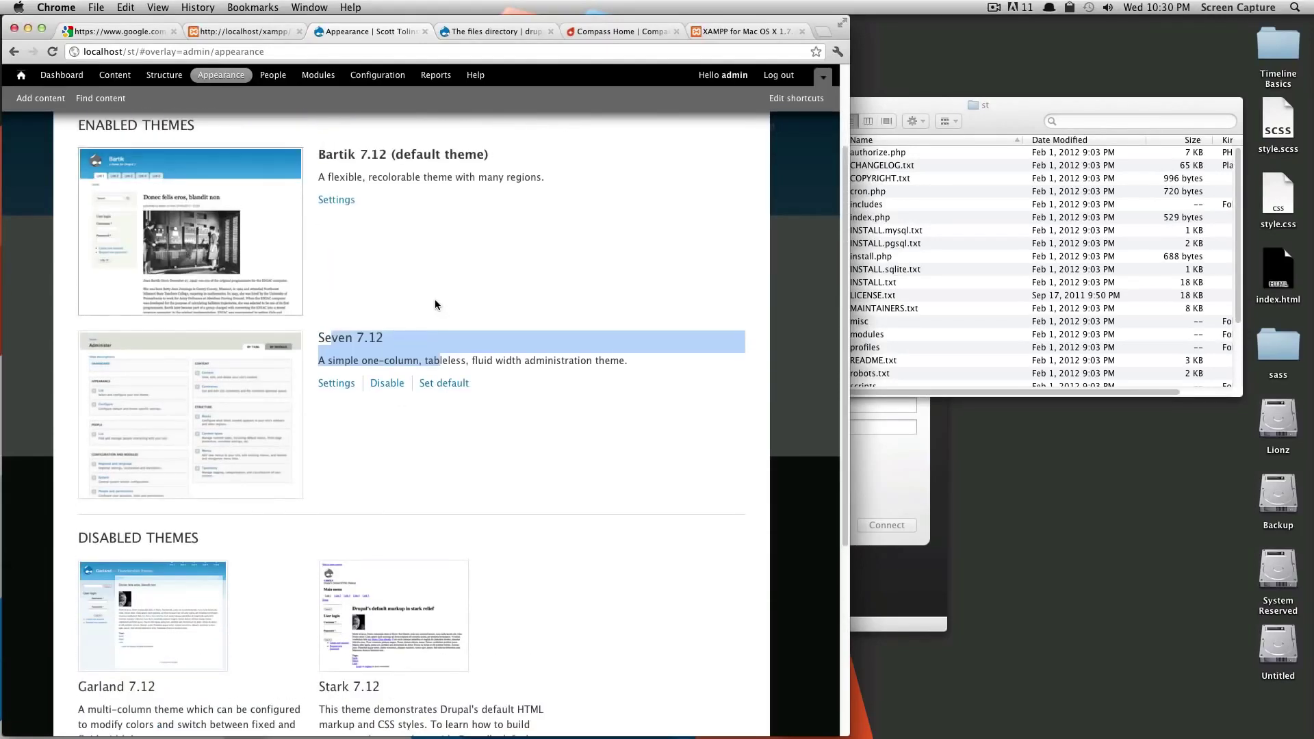
pyautogui.scroll(-3, 448, 382)
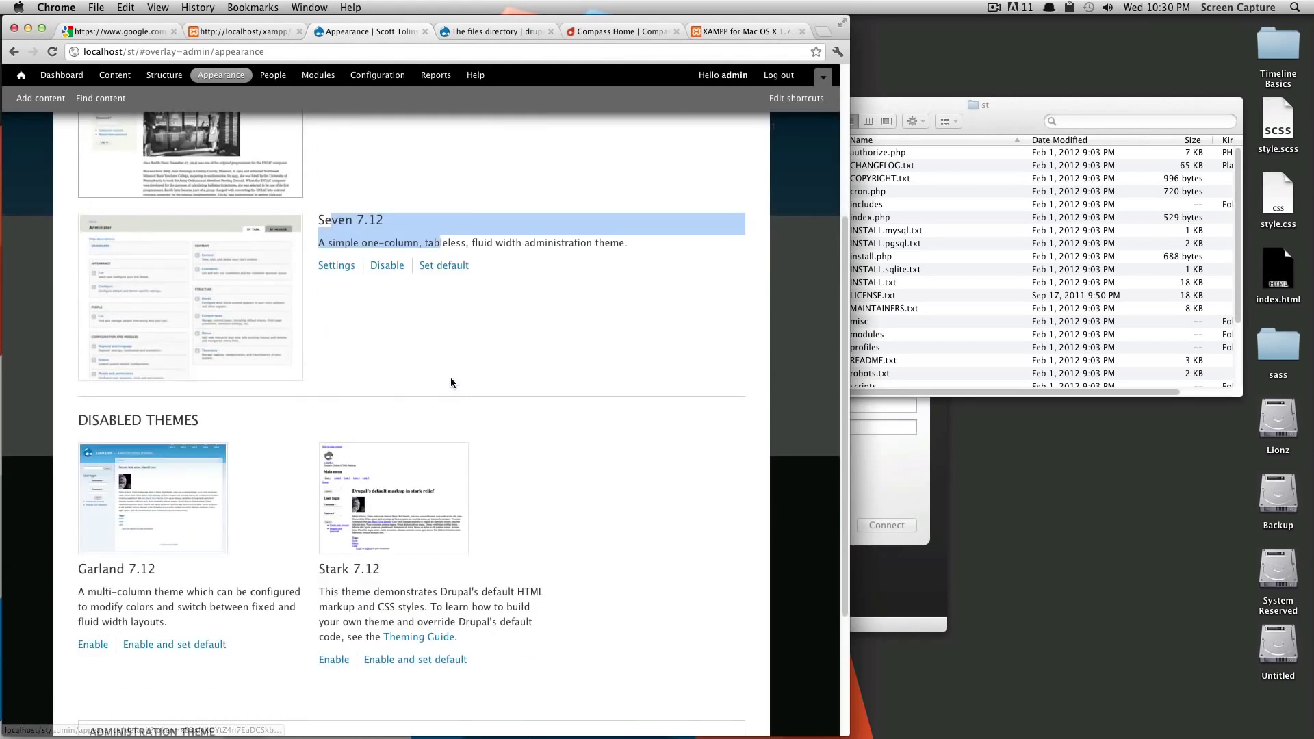
# Examine the administration theme setting and the disabled Garland and Stark themes on the Appearance page.
pyautogui.scroll(-5, 452, 382)
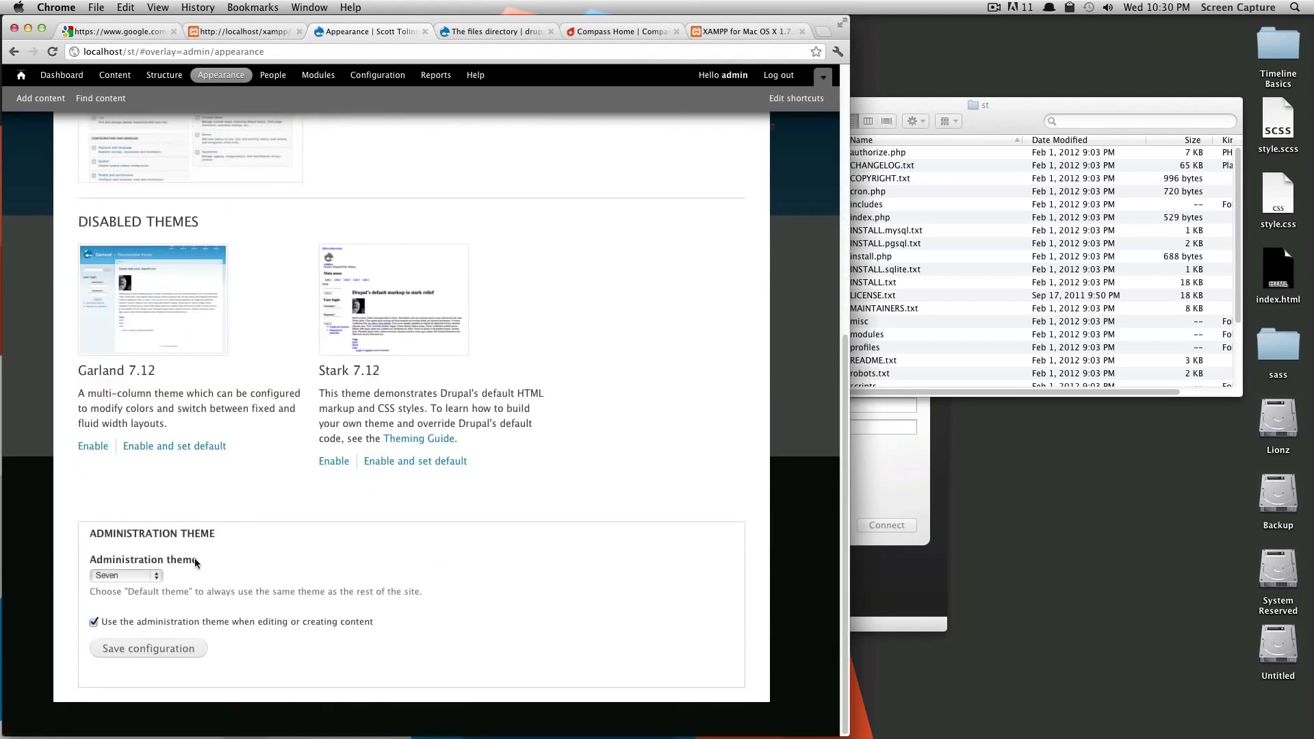
pyautogui.moveTo(115, 533); pyautogui.dragTo(218, 535)
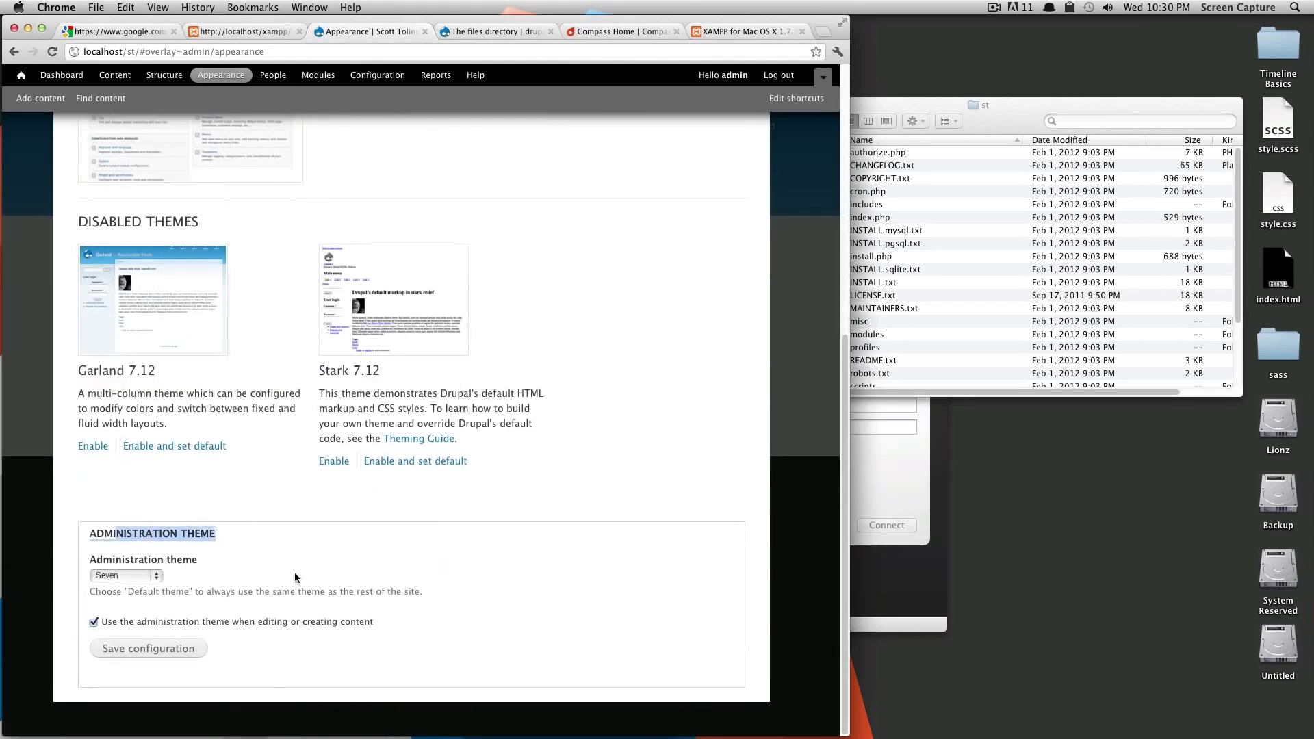
pyautogui.scroll(3, 301, 520)
pyautogui.scroll(-3, 321, 478)
pyautogui.scroll(8, 239, 580)
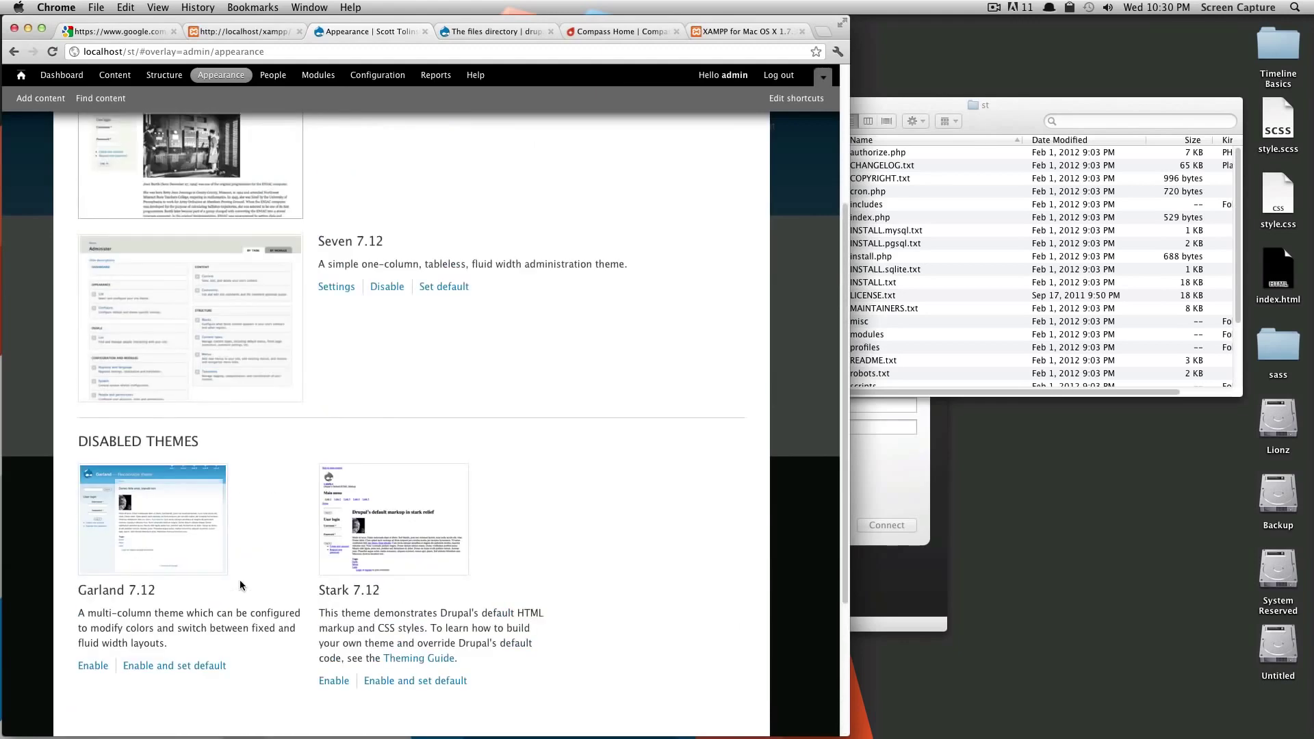
pyautogui.scroll(-3, 195, 548)
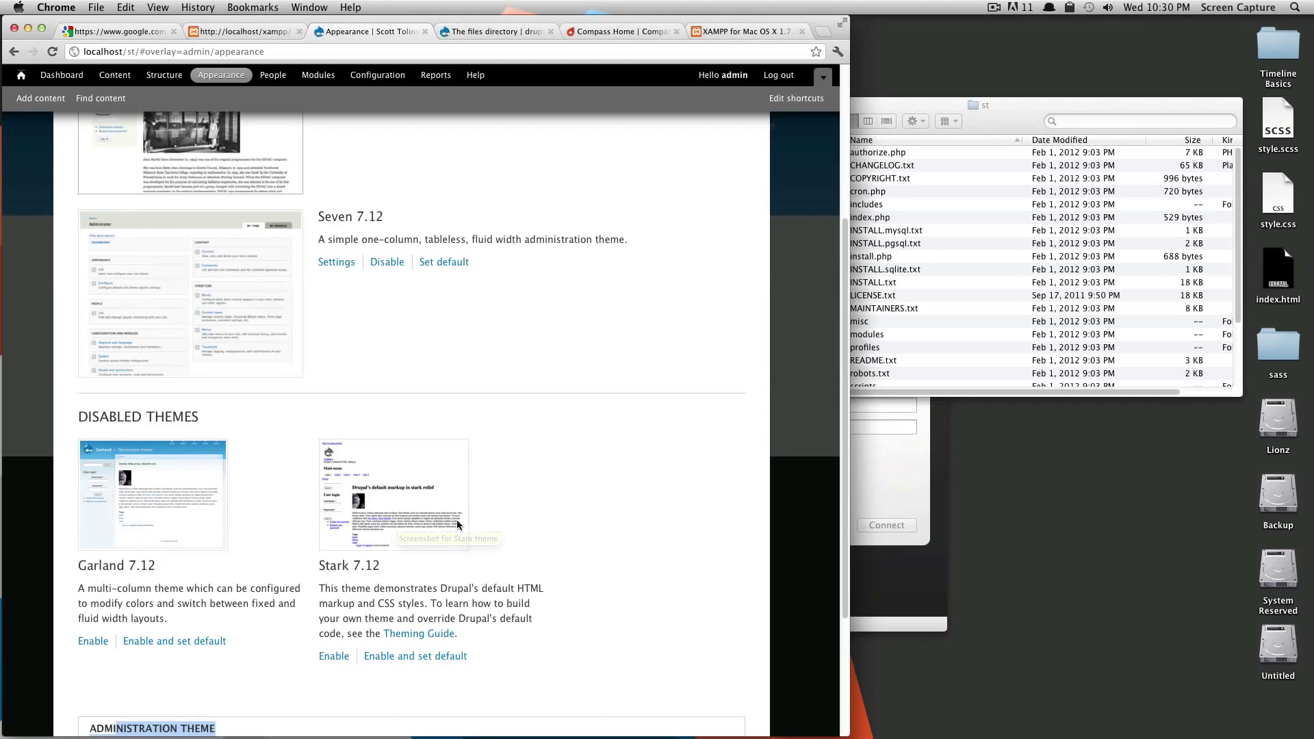
pyautogui.scroll(7, 482, 543)
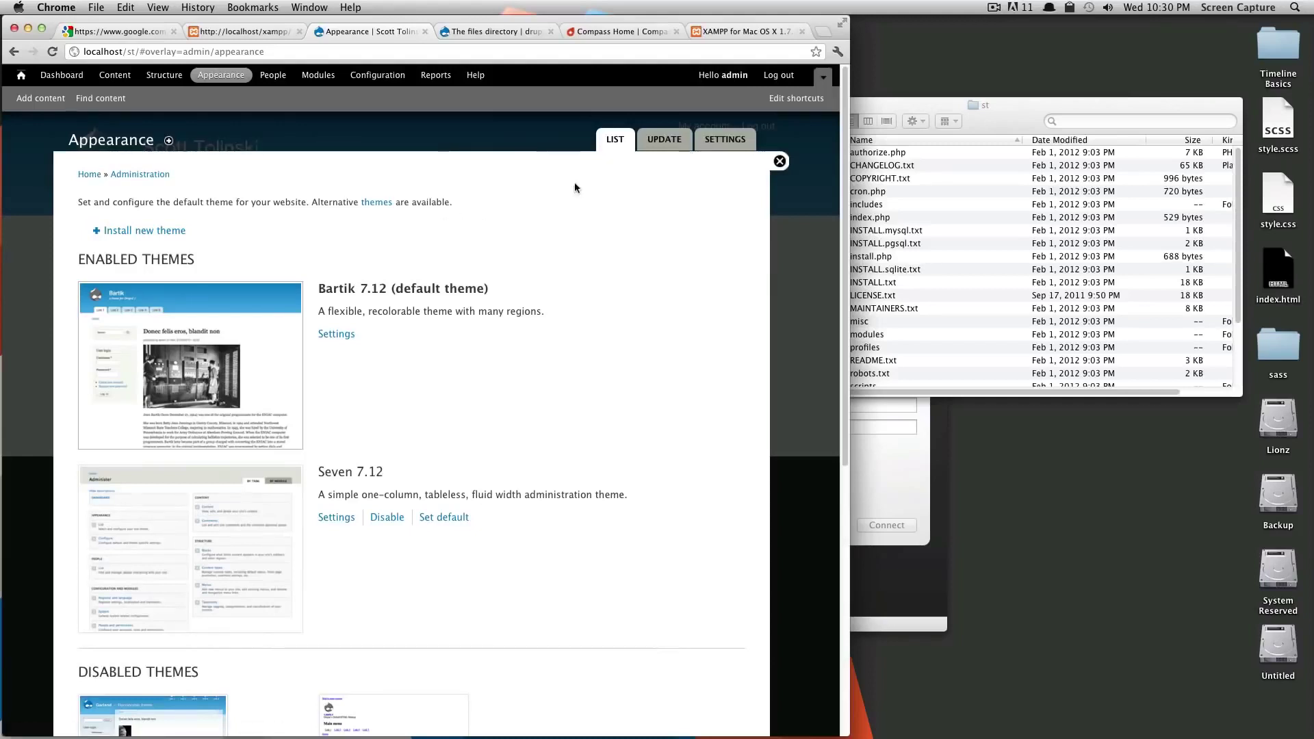
# Open the global theme settings and review the display toggles, logo and shortcut icon options.
pyautogui.click(720, 141)
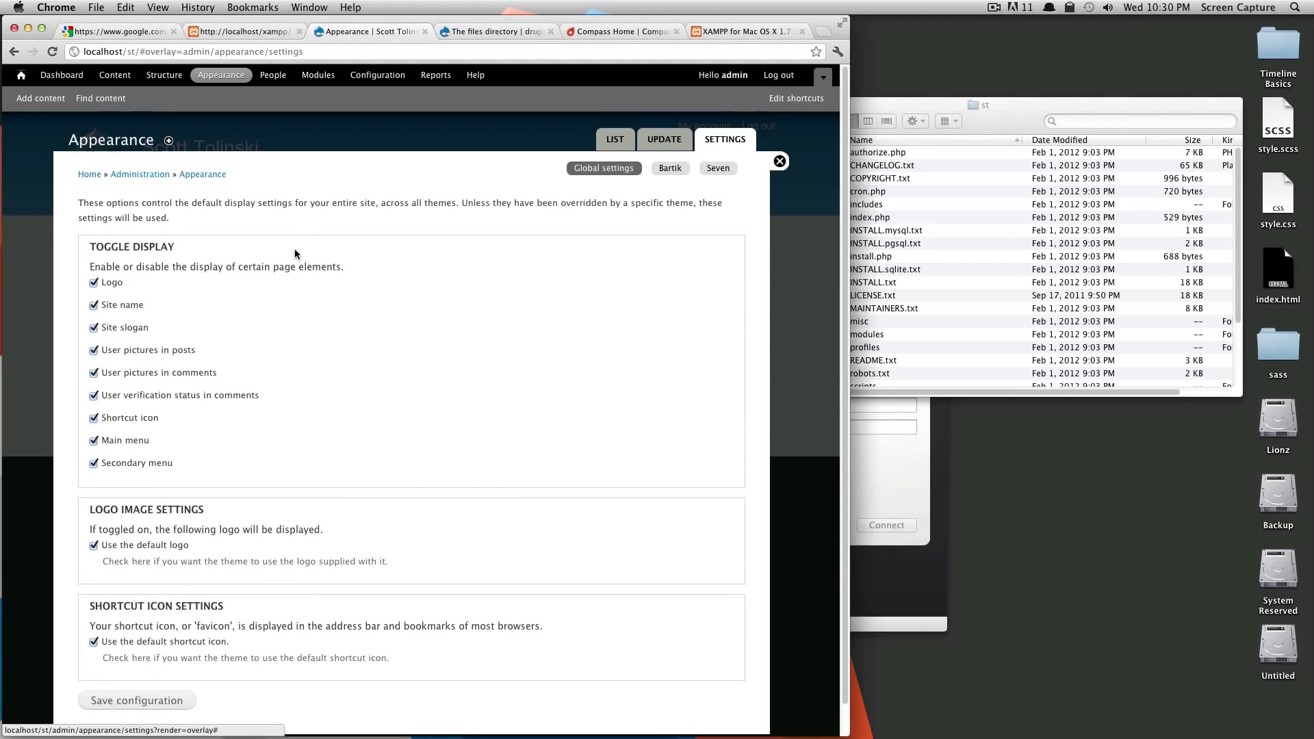
pyautogui.scroll(-1, 293, 260)
pyautogui.moveTo(144, 216); pyautogui.dragTo(146, 266)
pyautogui.click(154, 260)
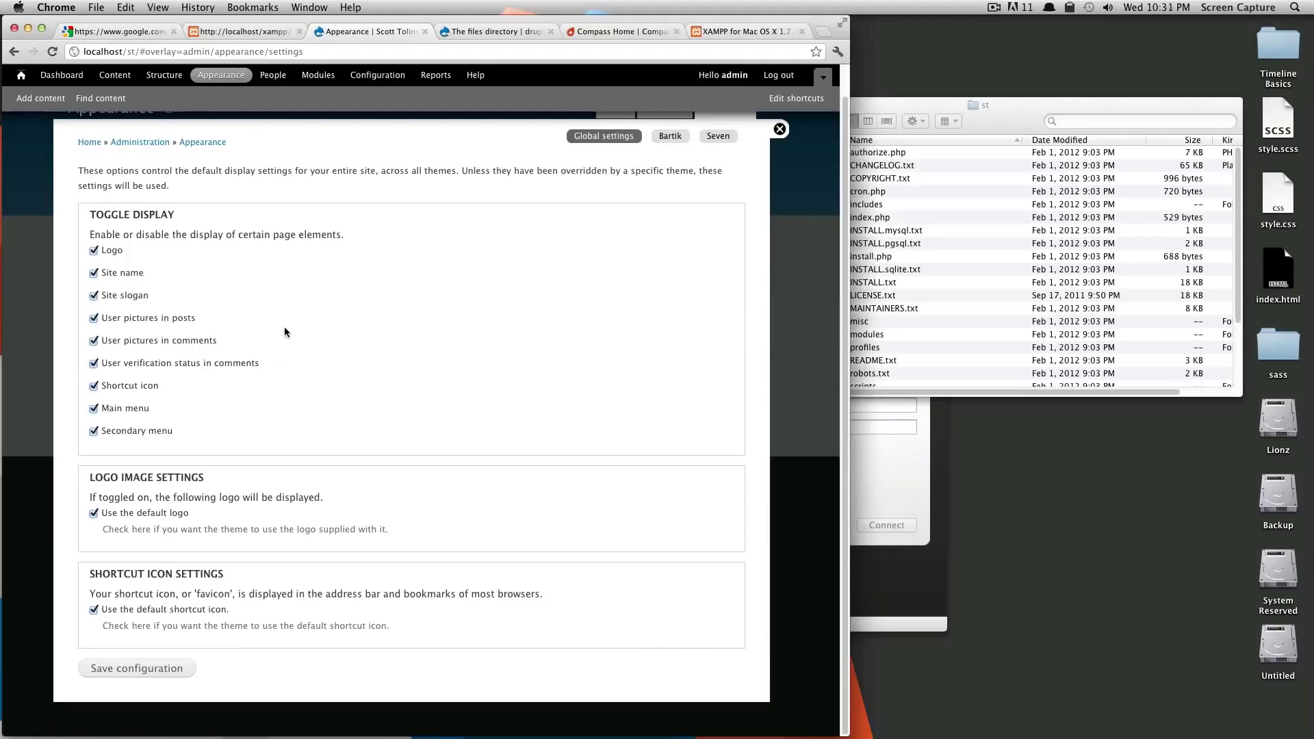
pyautogui.scroll(1, 285, 326)
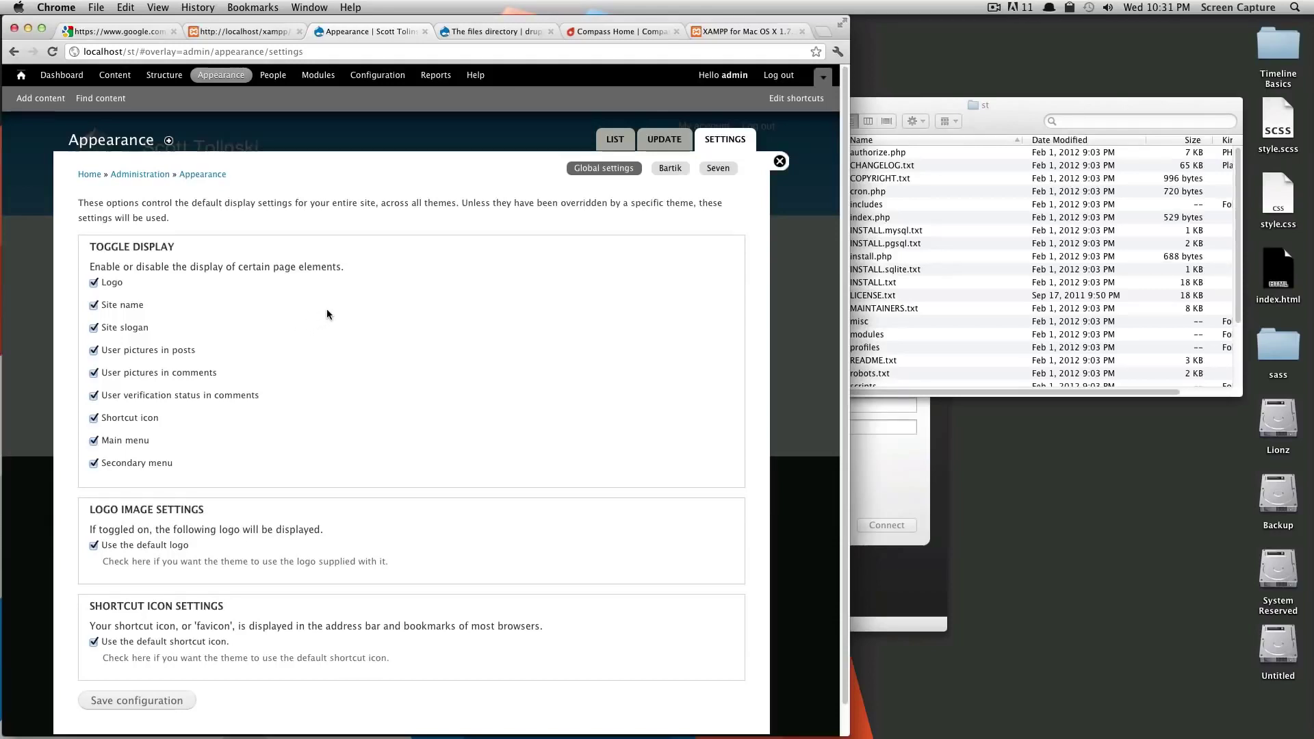
# Set the Header top color to #0096f2 in the Bartik theme's color scheme and check the preview.
pyautogui.click(670, 171)
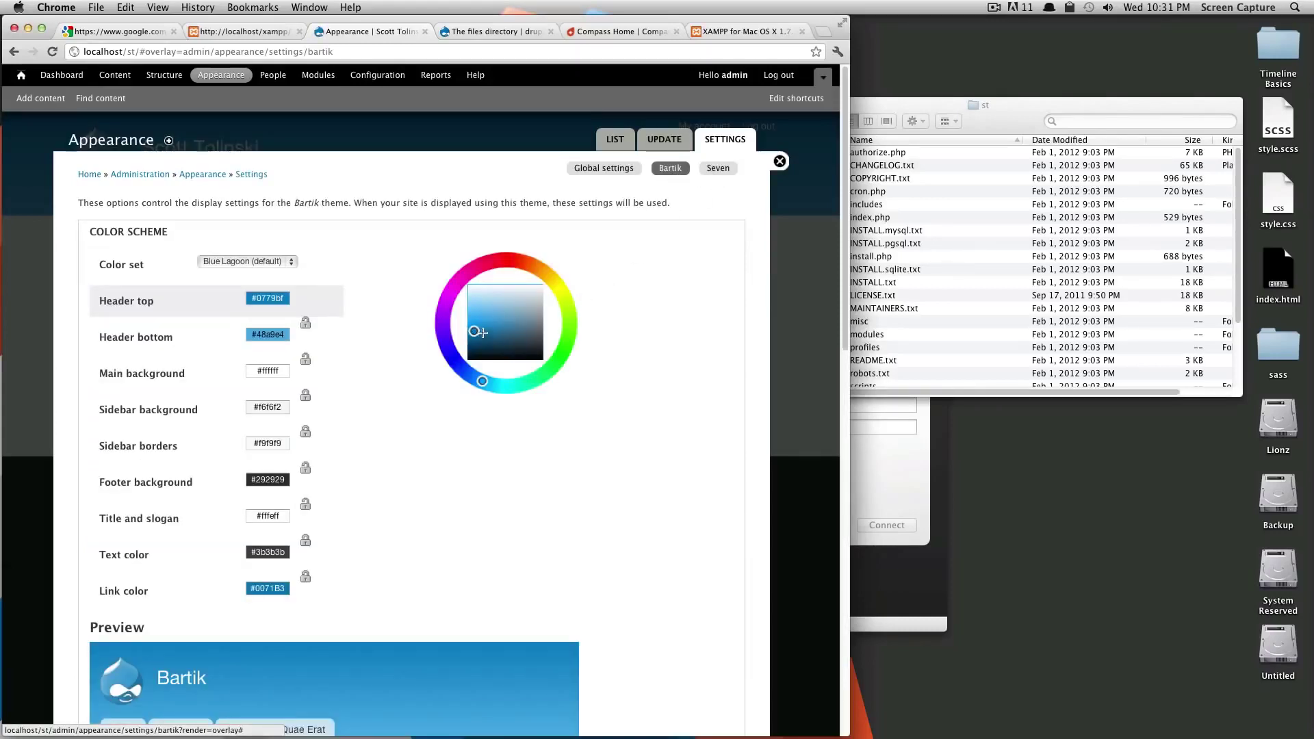
pyautogui.moveTo(487, 322)
pyautogui.mouseDown()
pyautogui.moveTo(530, 306)
pyautogui.moveTo(469, 325)
pyautogui.mouseUp()
pyautogui.scroll(-3, 622, 326)
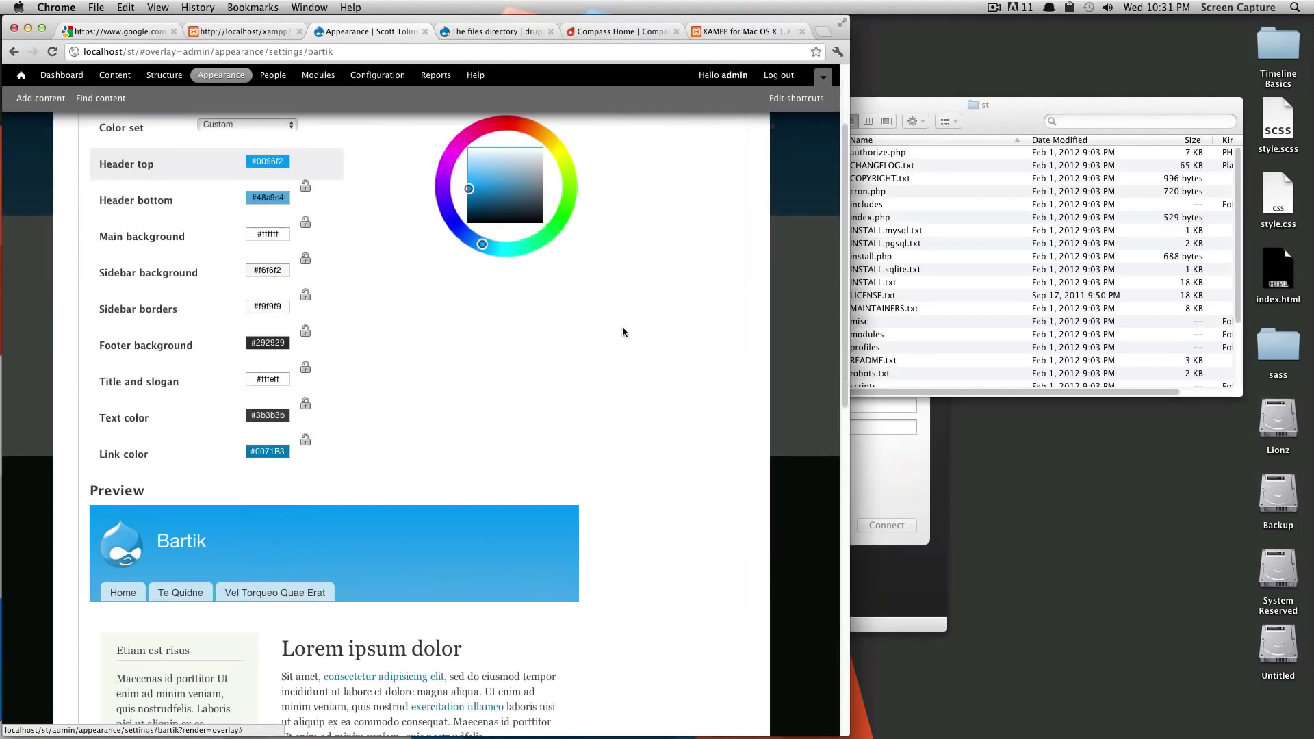
pyautogui.scroll(3, 622, 339)
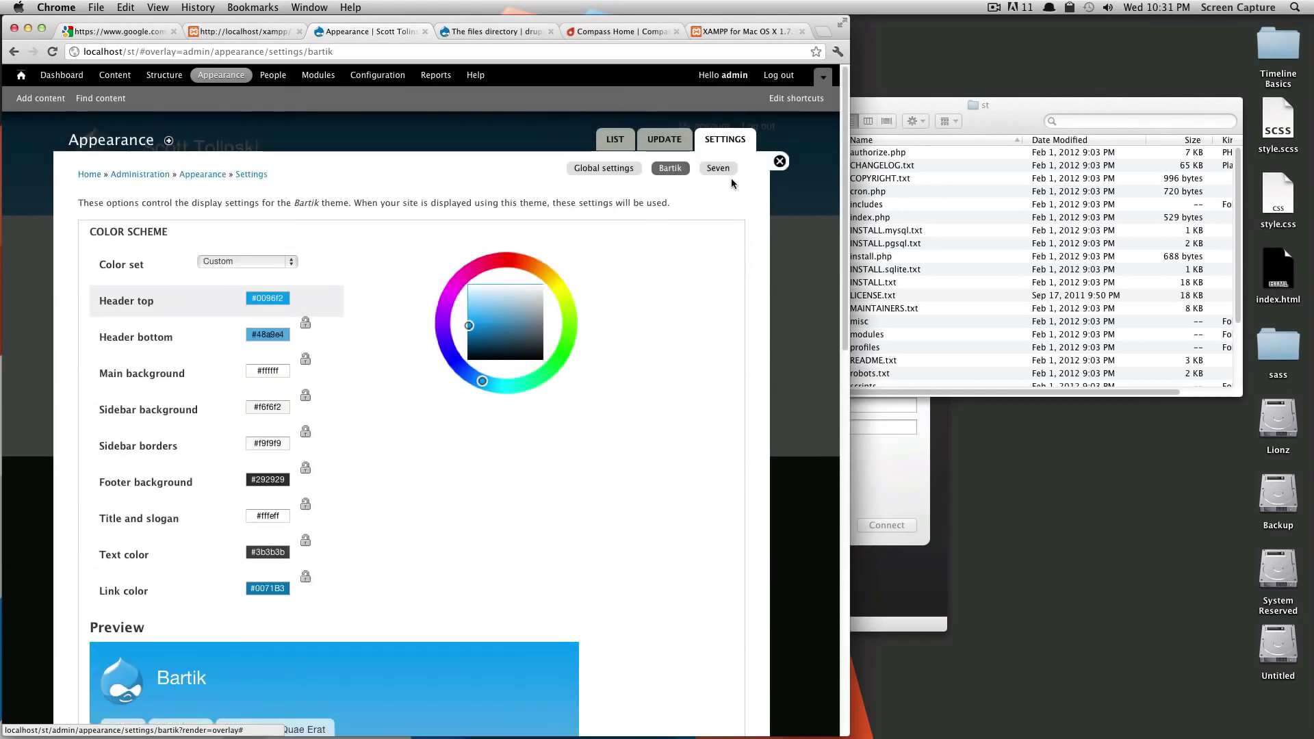
# Review the Seven theme's display settings and open the People page with the user list.
pyautogui.click(720, 169)
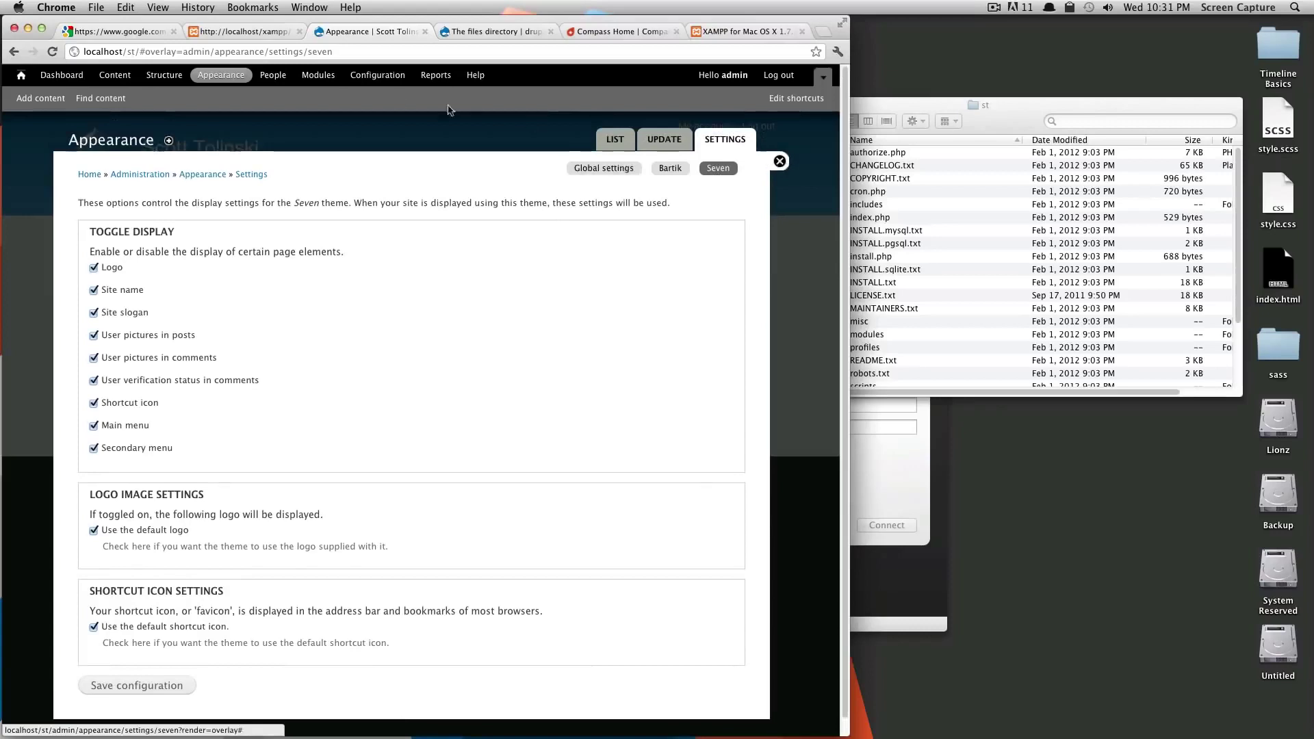
pyautogui.click(287, 80)
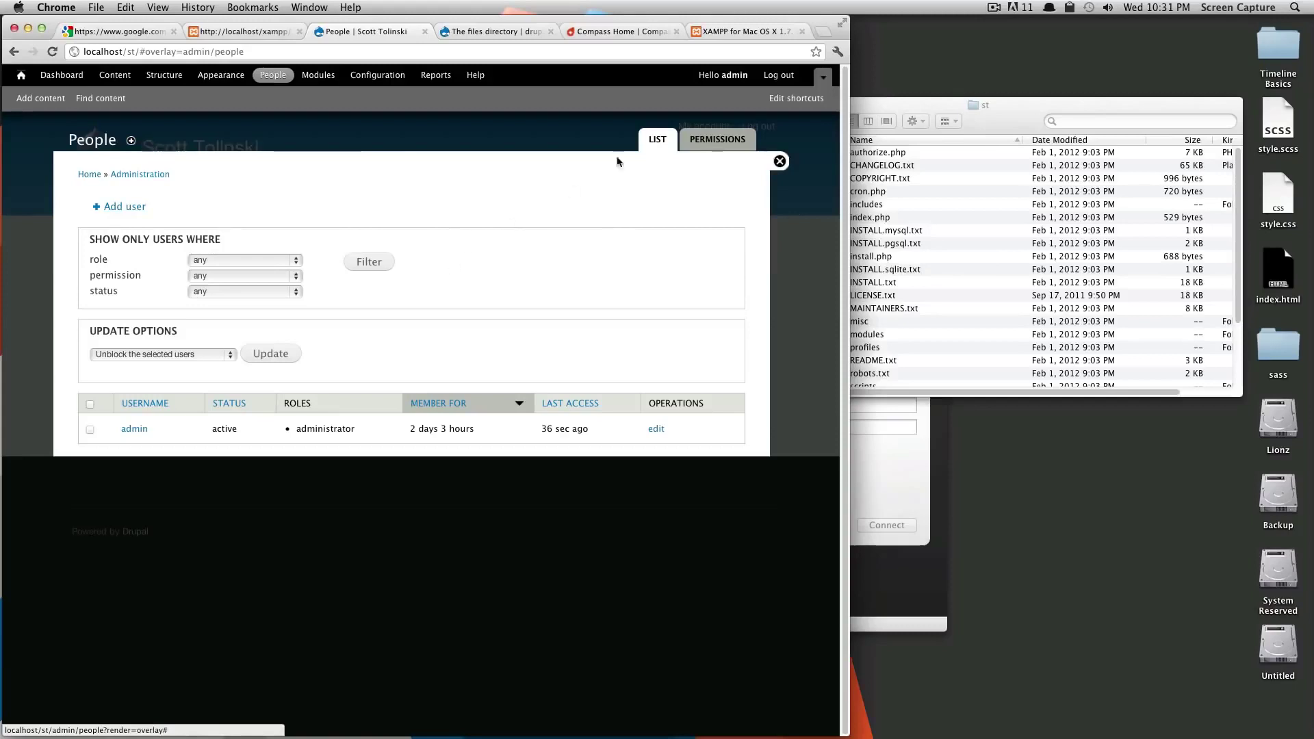
# Open the user permissions and examine the permission table for the anonymous user, authenticated user and administrator roles.
pyautogui.click(691, 143)
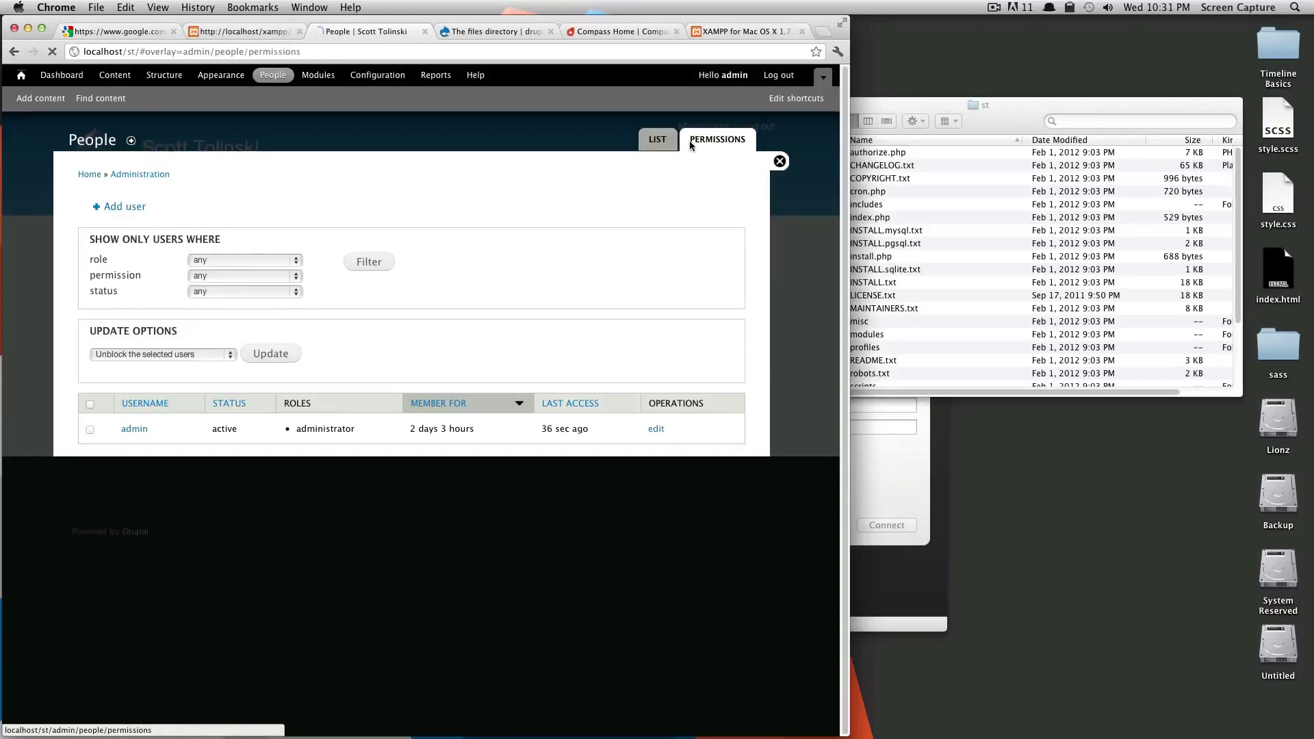
pyautogui.scroll(-3, 419, 455)
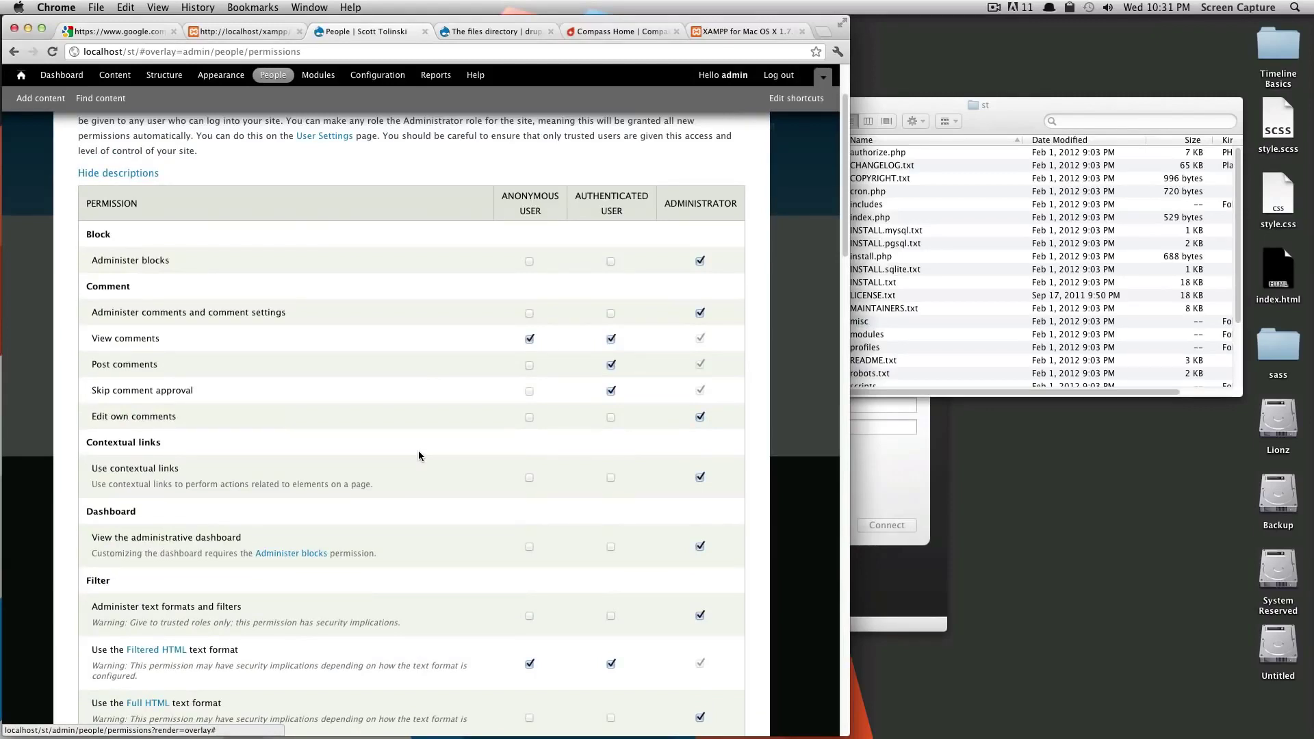
pyautogui.scroll(-12, 420, 456)
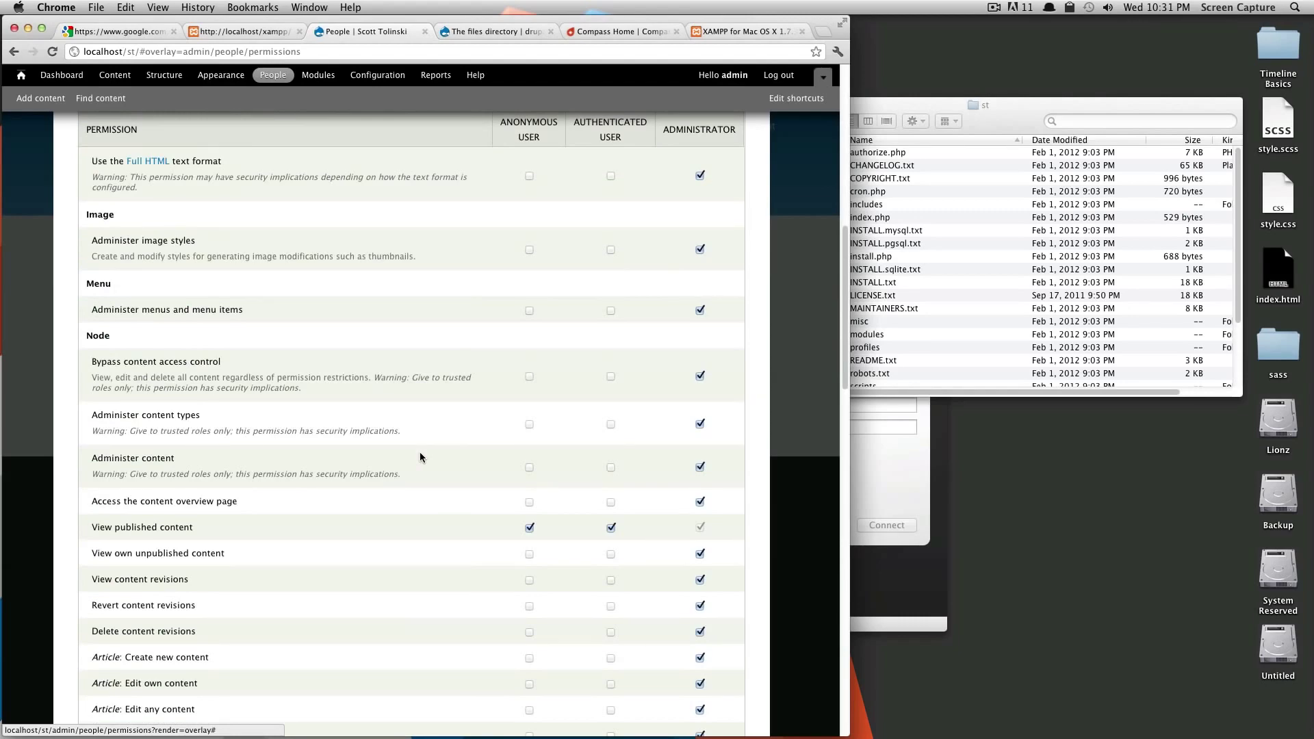
pyautogui.scroll(-10, 420, 453)
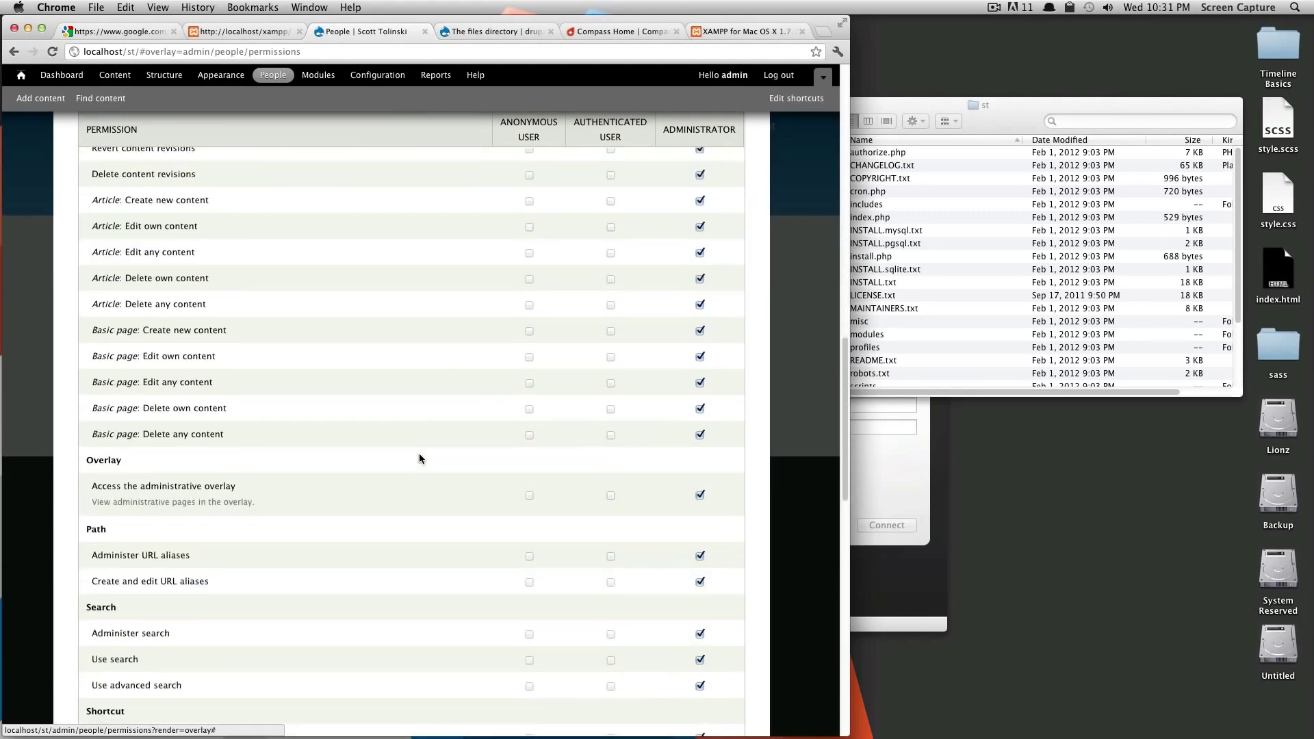
pyautogui.scroll(-2, 419, 453)
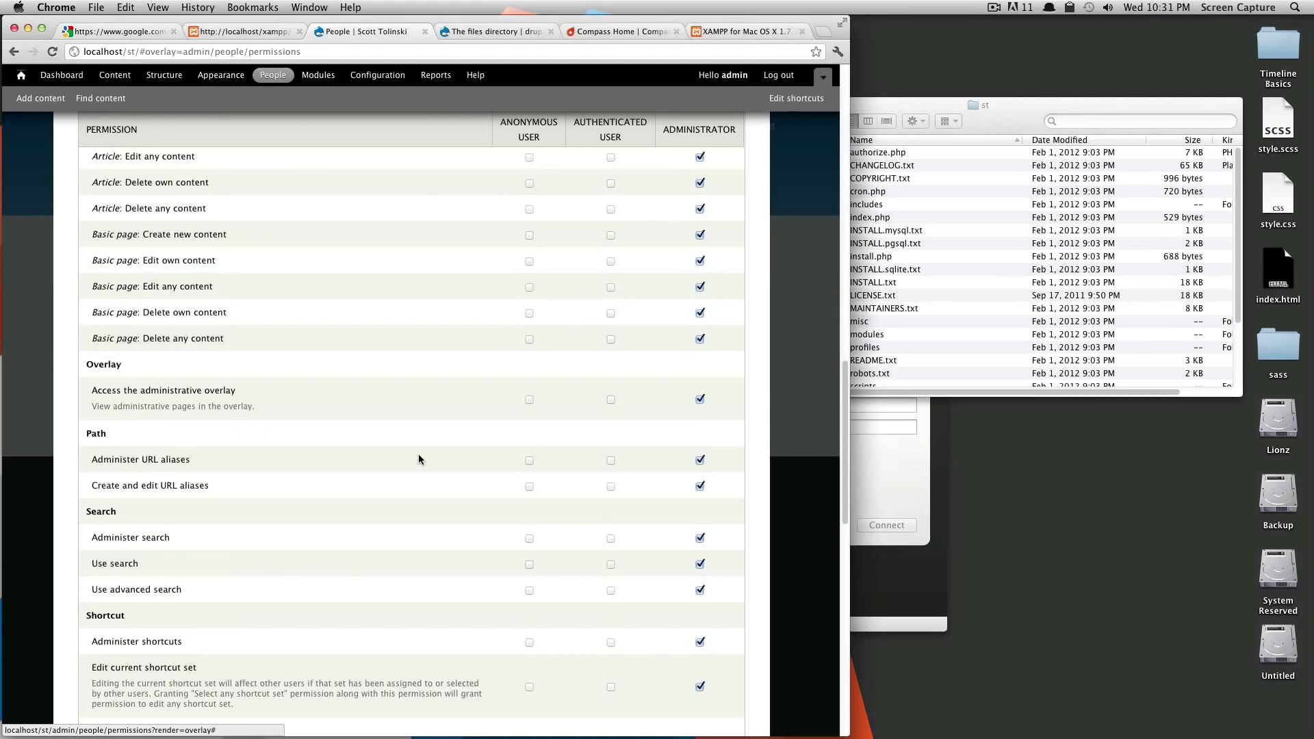
pyautogui.scroll(15, 418, 455)
pyautogui.scroll(10, 417, 451)
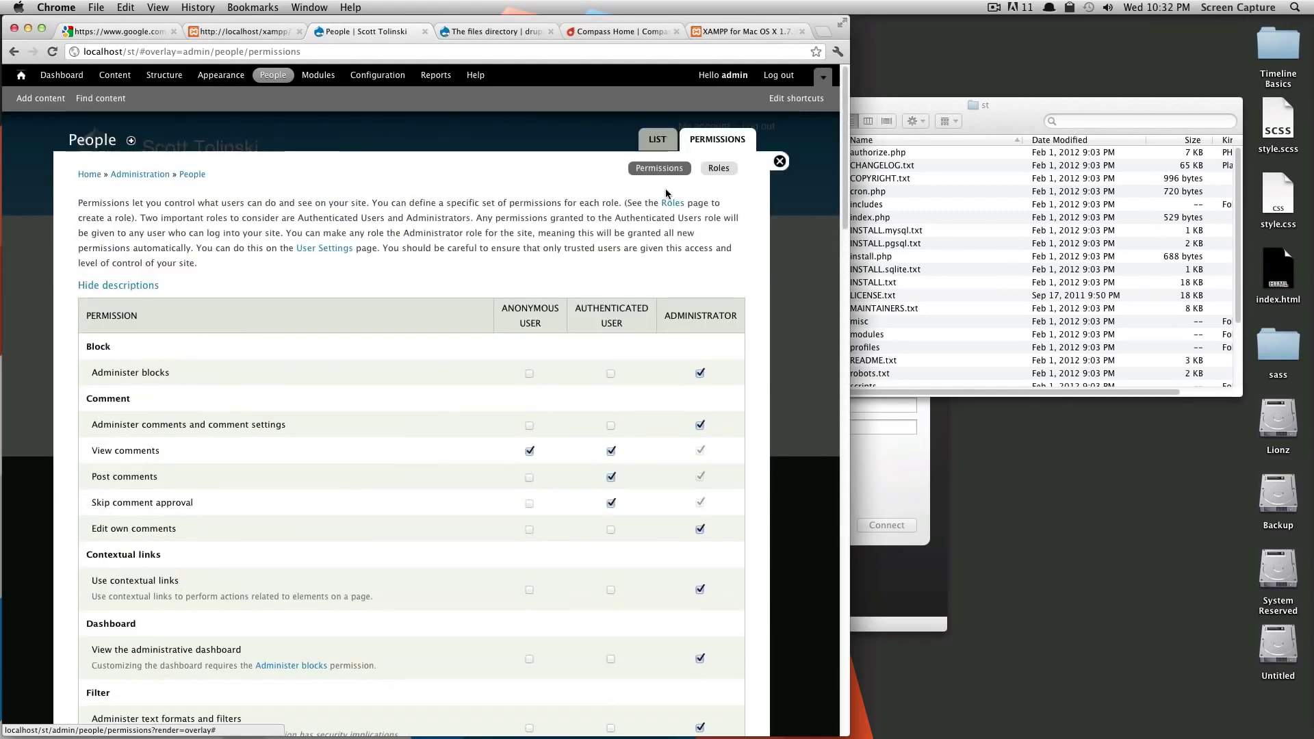
# Return to the People list, filter the users by the administrator role and reset the filter.
pyautogui.click(655, 143)
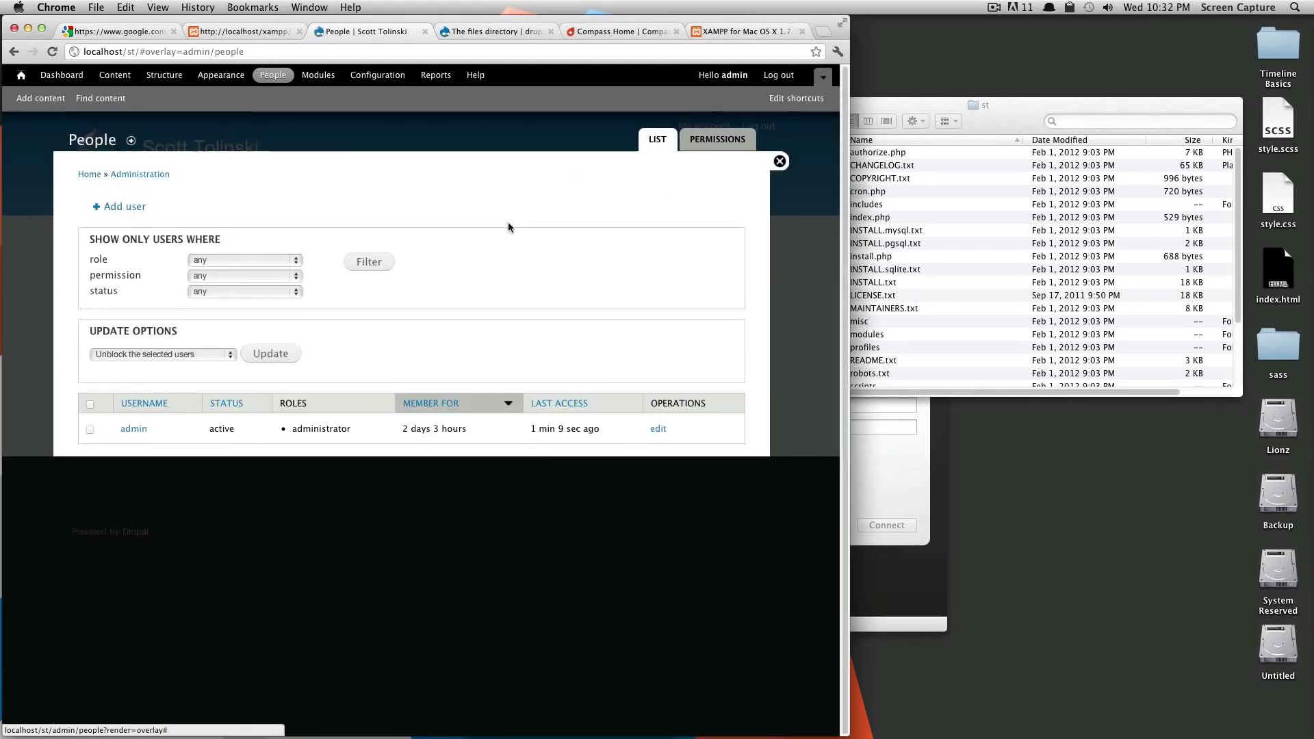
pyautogui.moveTo(511, 307); pyautogui.dragTo(613, 294)
pyautogui.click(613, 294)
pyautogui.click(258, 261)
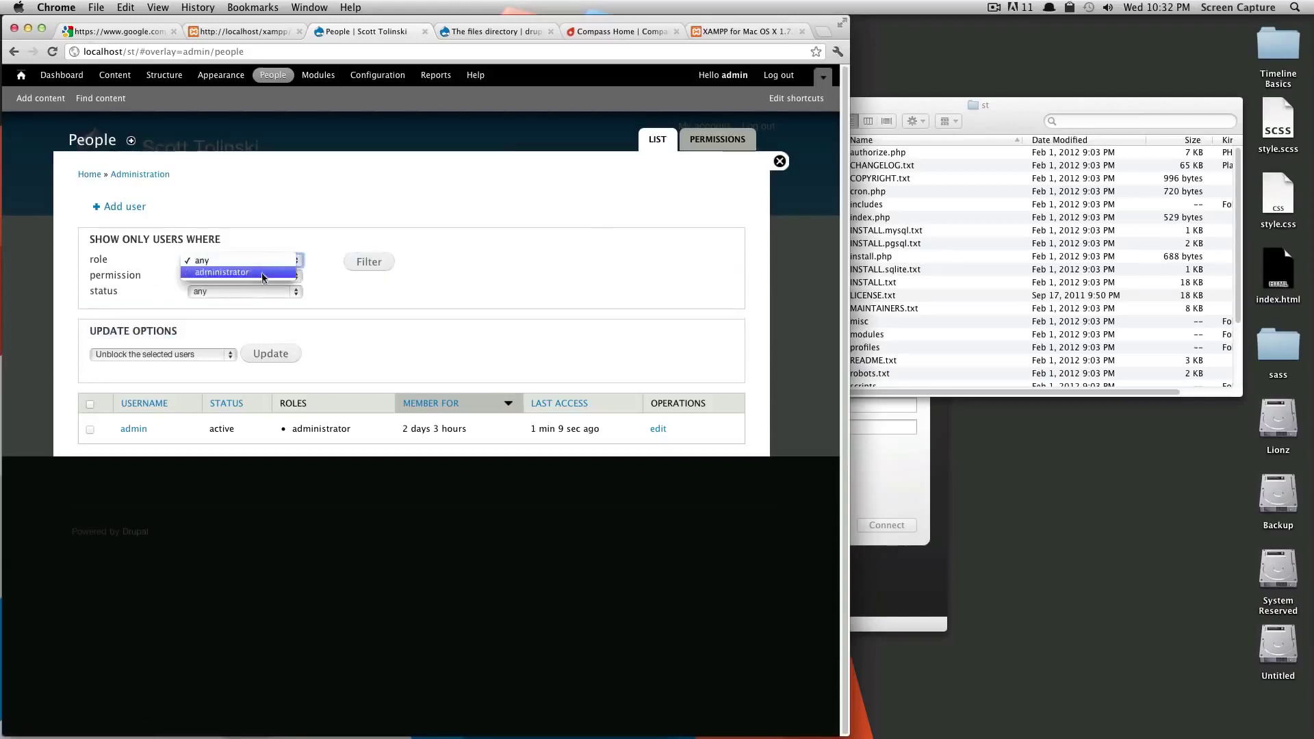
pyautogui.click(263, 274)
pyautogui.click(364, 265)
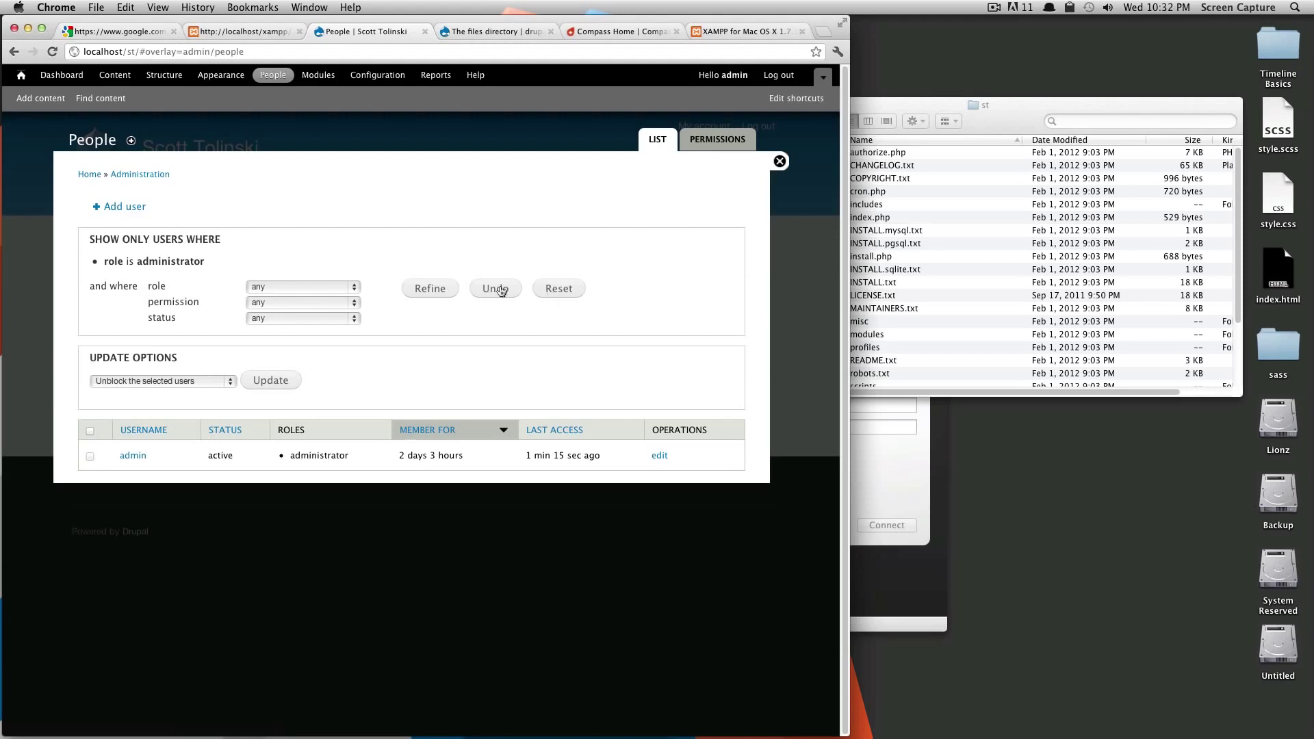
pyautogui.click(554, 289)
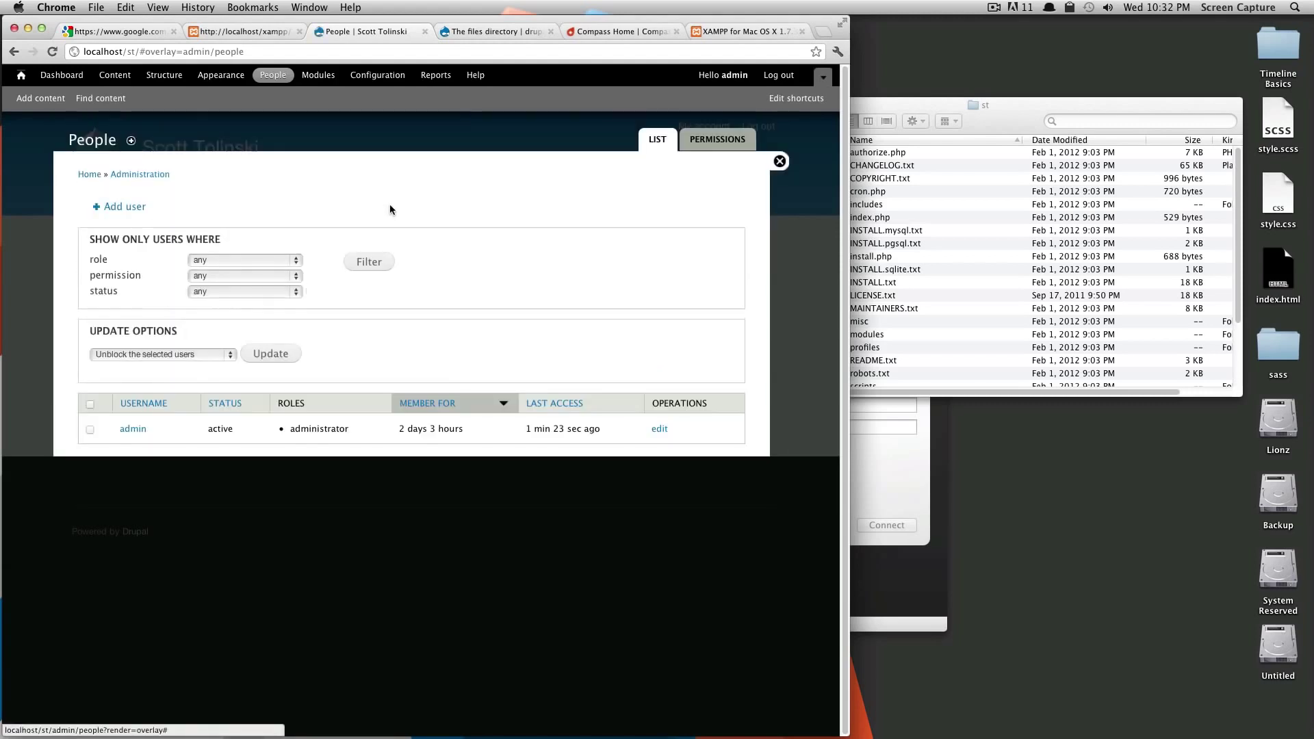